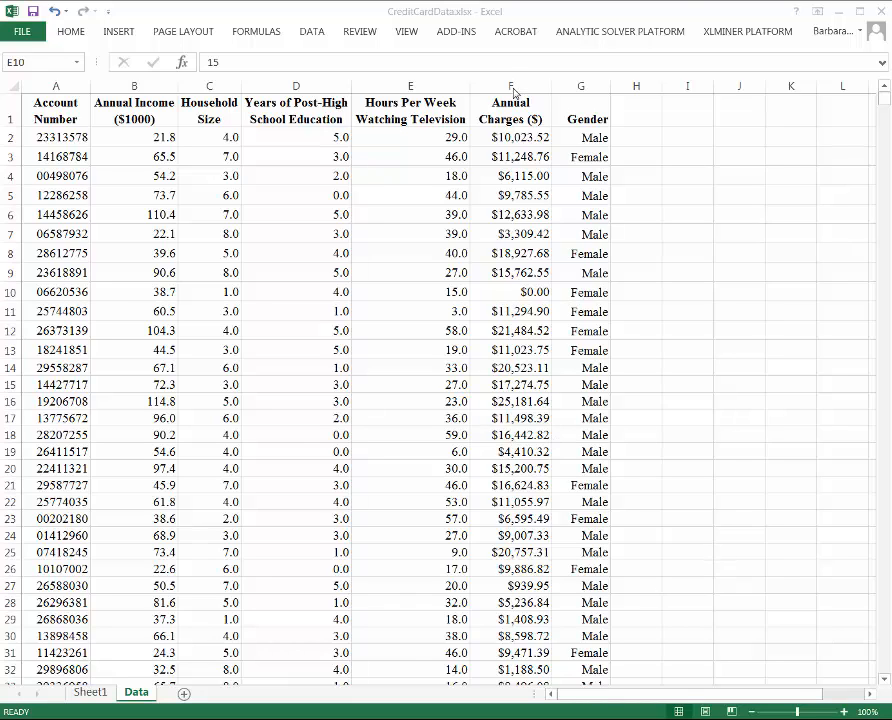
Select the Annual Charges column and check how far down its data extends
click(512, 88)
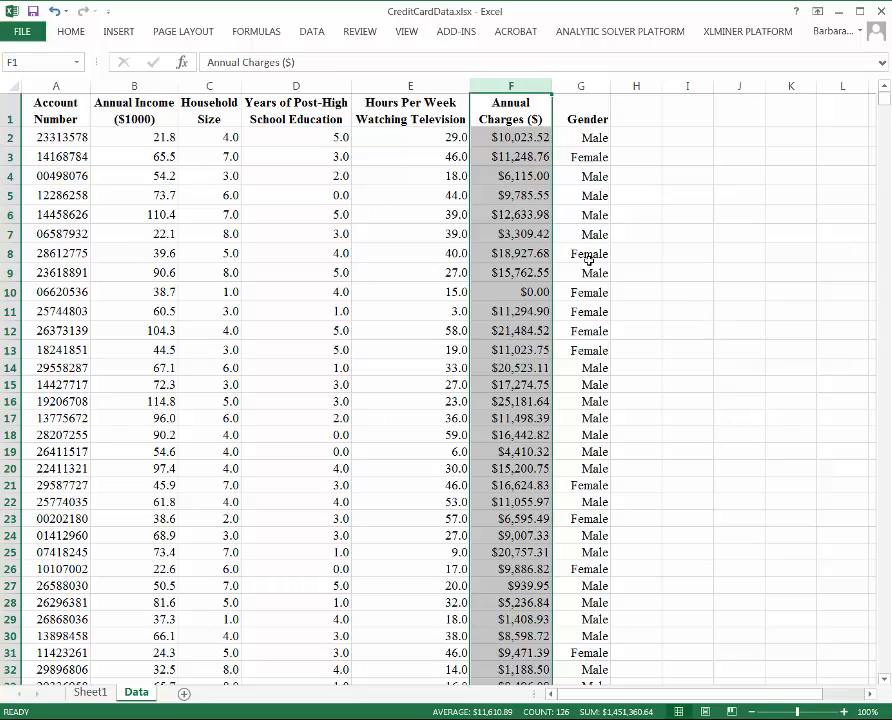
scroll(628, 322, down, 16)
scroll(636, 349, down, 20)
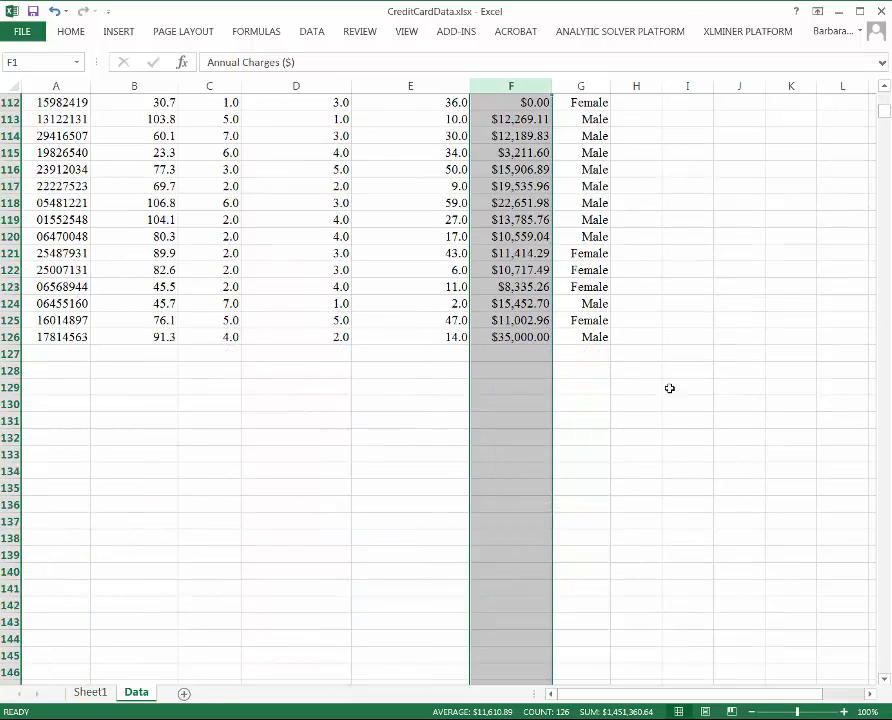
scroll(730, 395, up, 20)
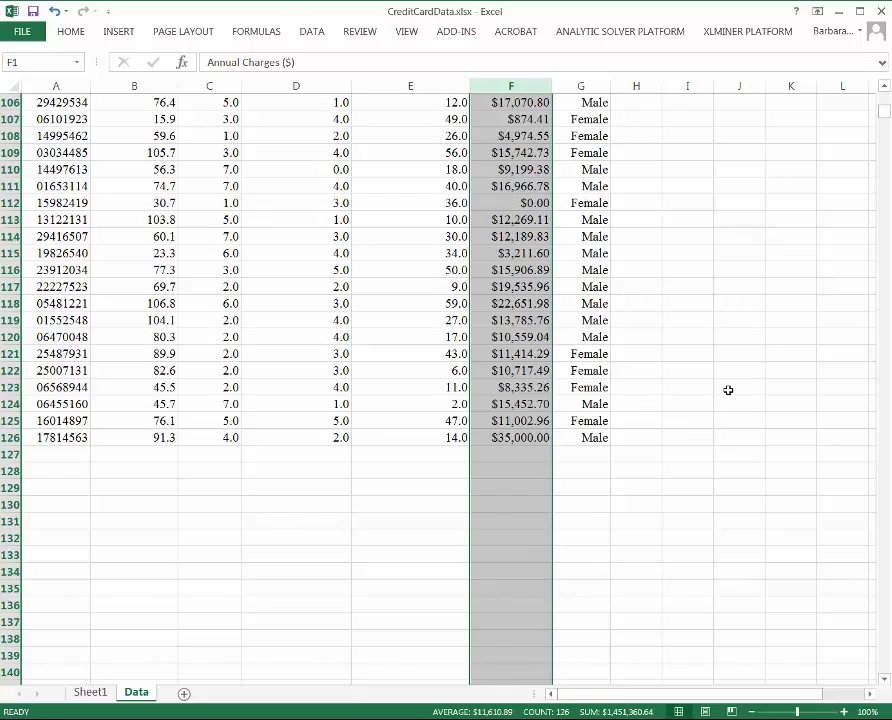
scroll(727, 380, up, 13)
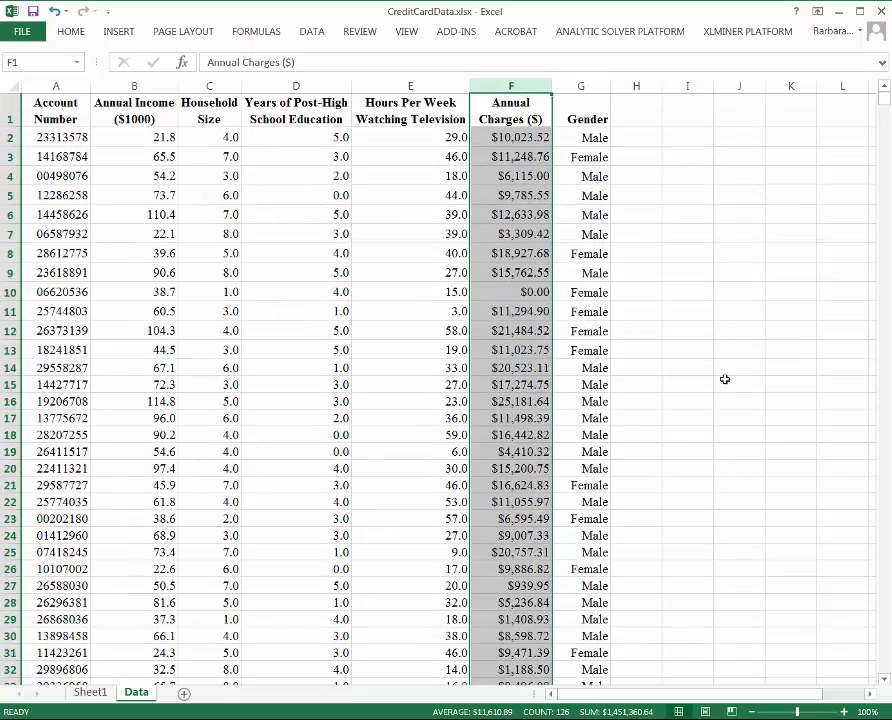
Label cell H2 "Mean" next to the data table
click(645, 143)
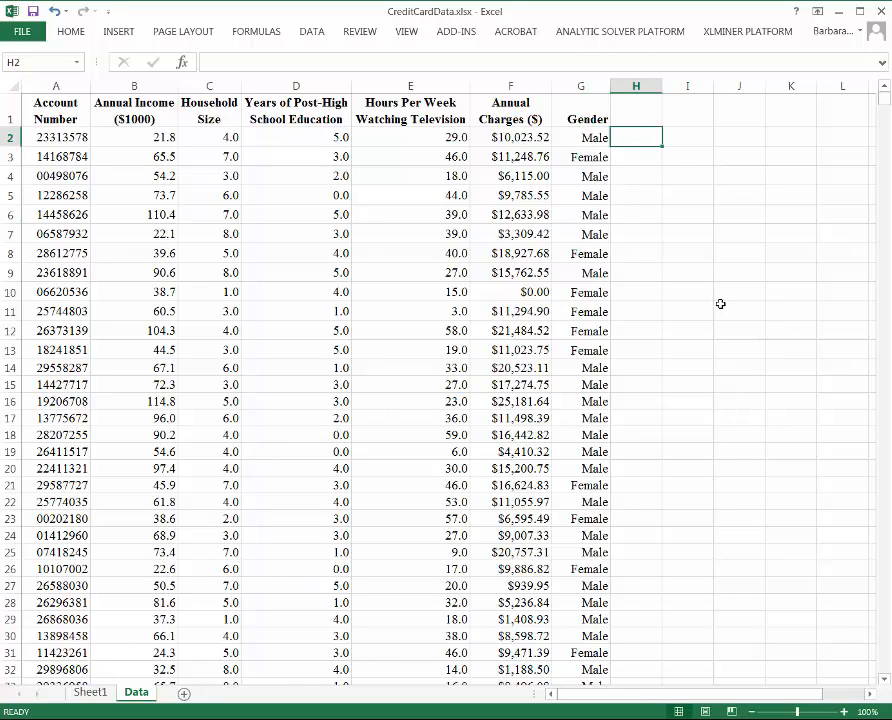
text(Mean)
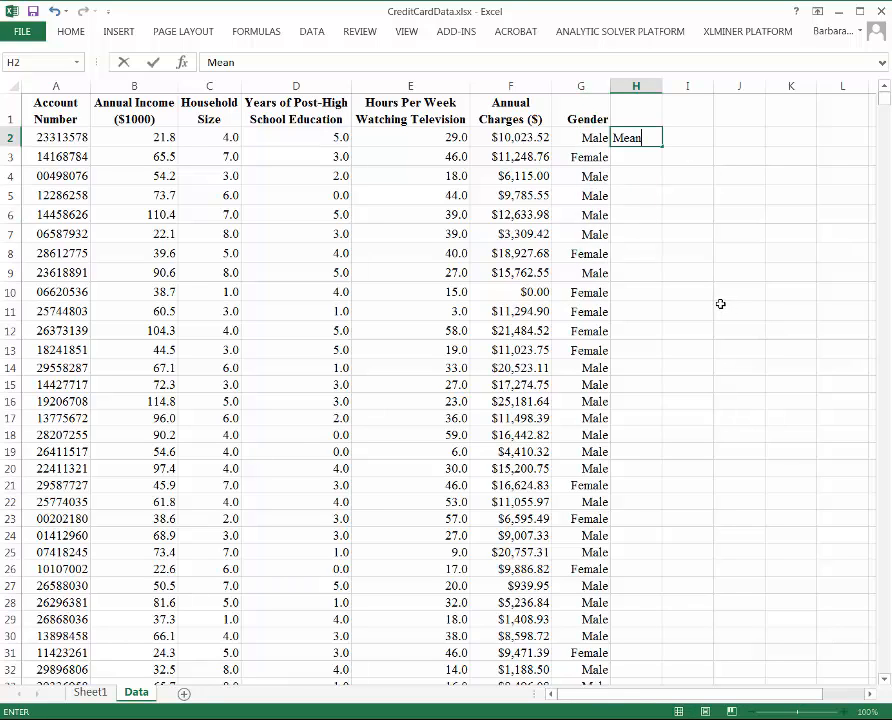
key(Tab)
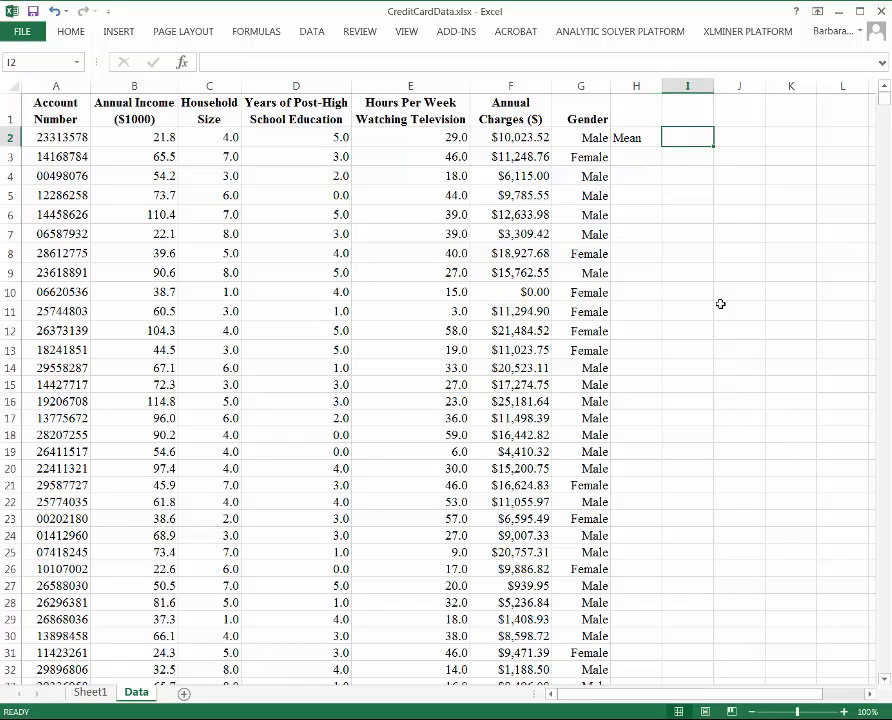
Calculate the mean of the annual charges in I2 with the AVERAGE function over F2:F126
scroll(710, 230, right, 1)
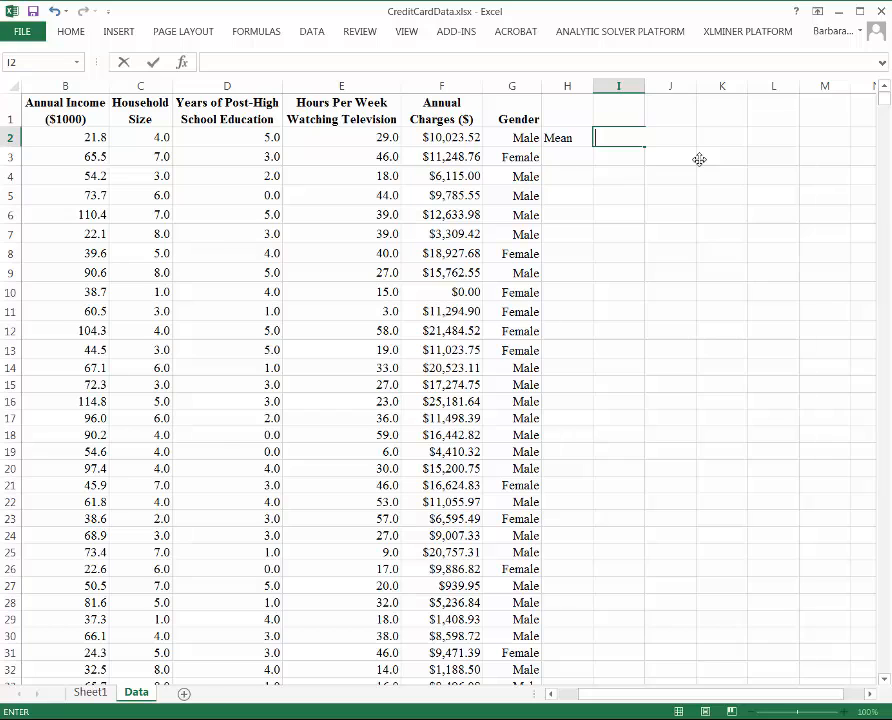
text(=avera)
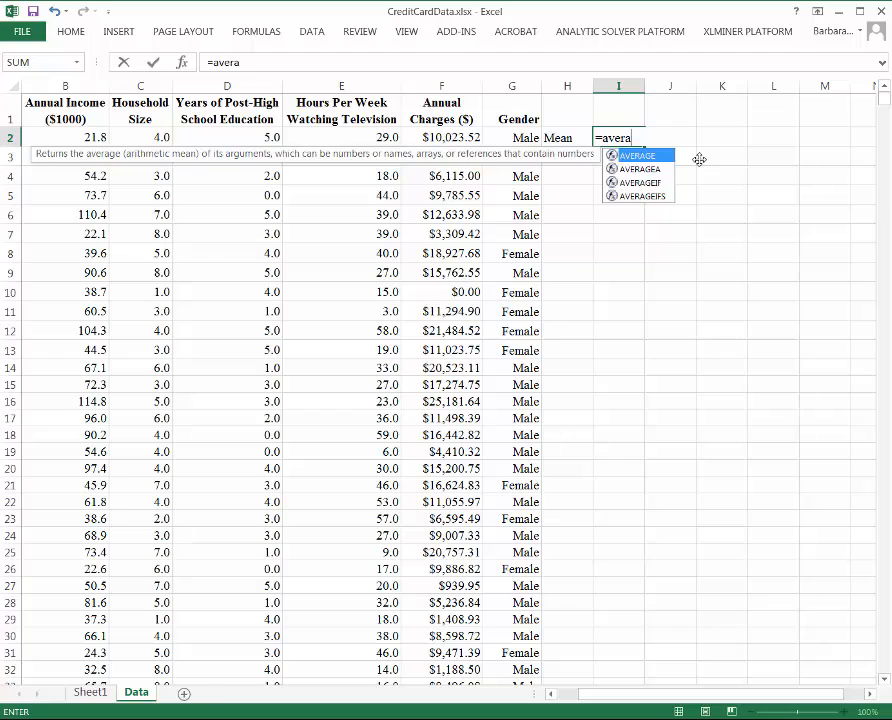
key(Tab)
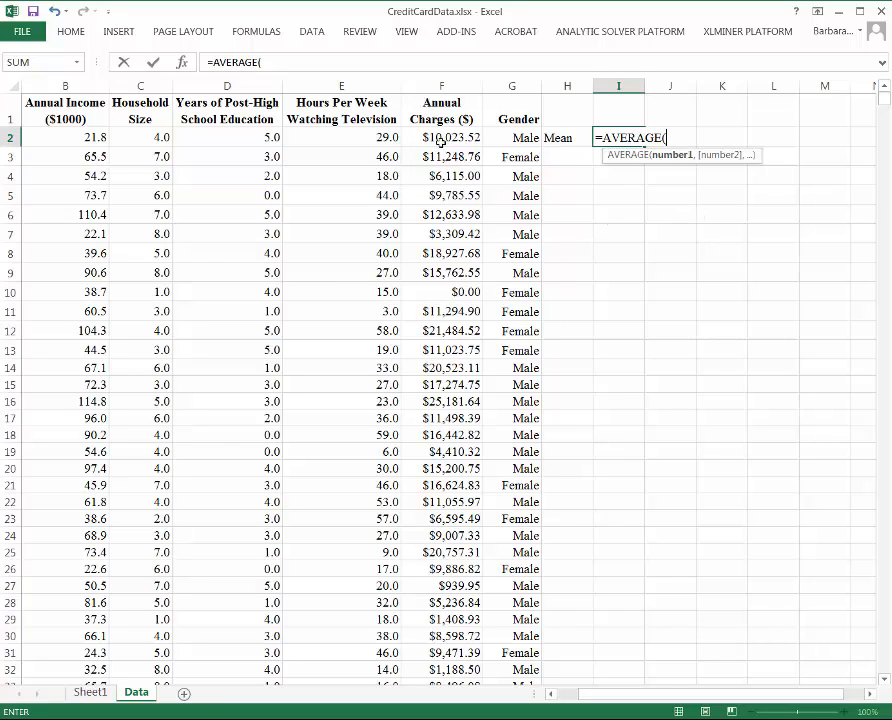
click(428, 136)
drag(428, 136, 452, 657)
scroll(705, 500, up, 18)
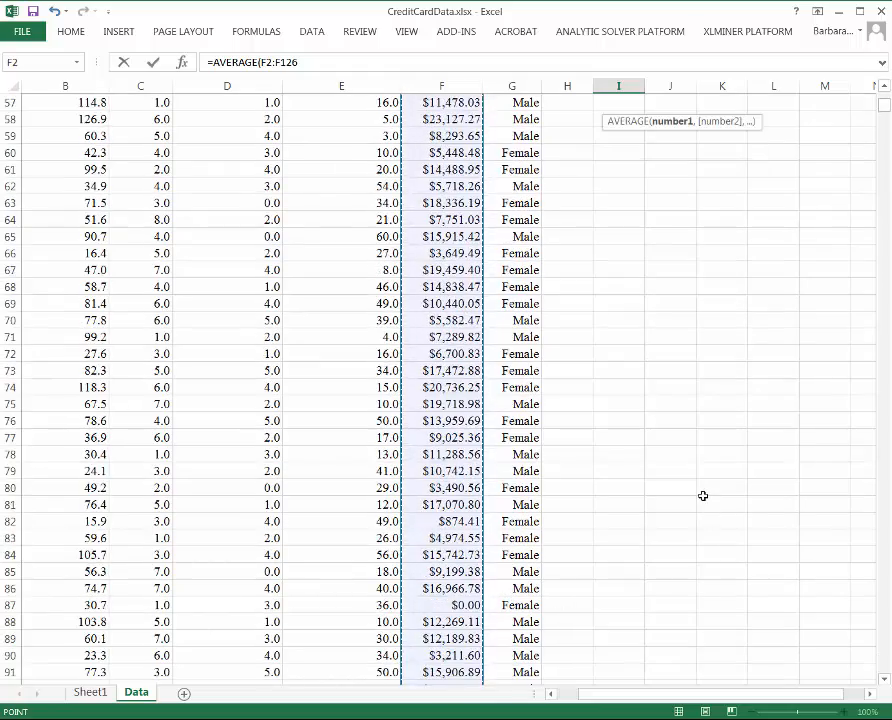
scroll(703, 496, up, 13)
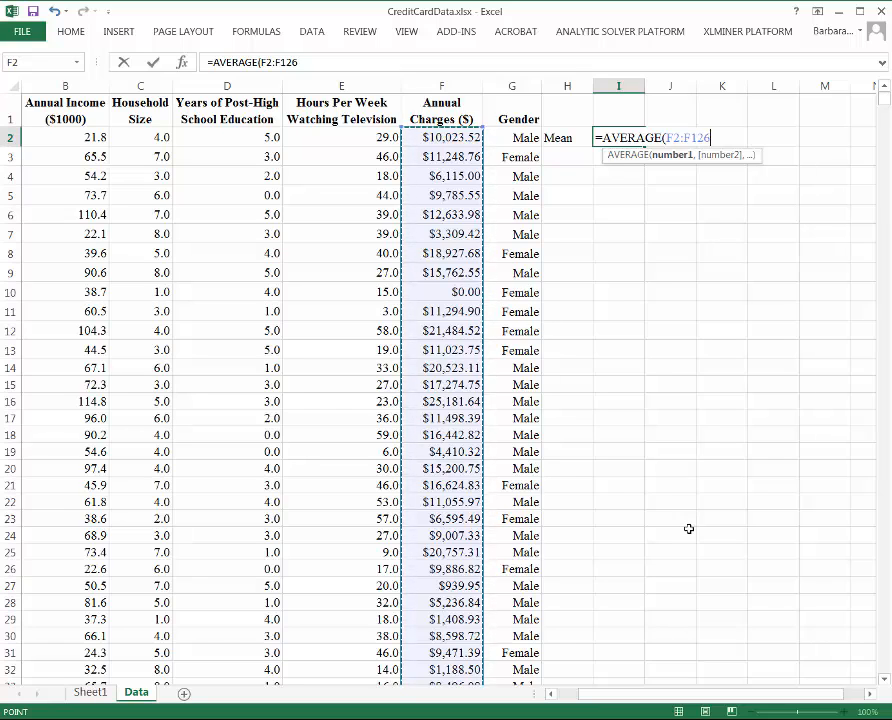
text())
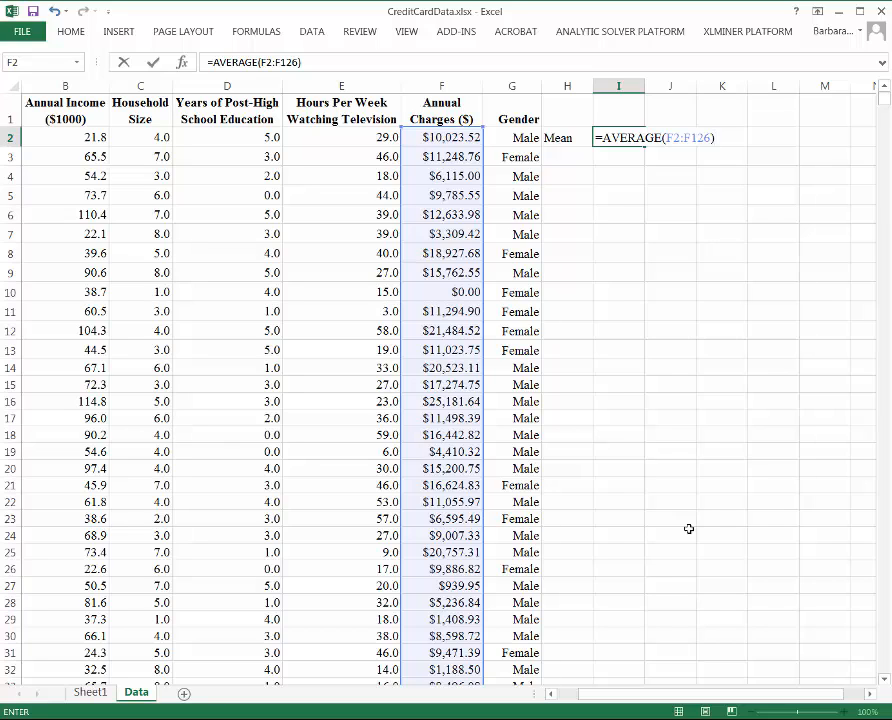
key(Return)
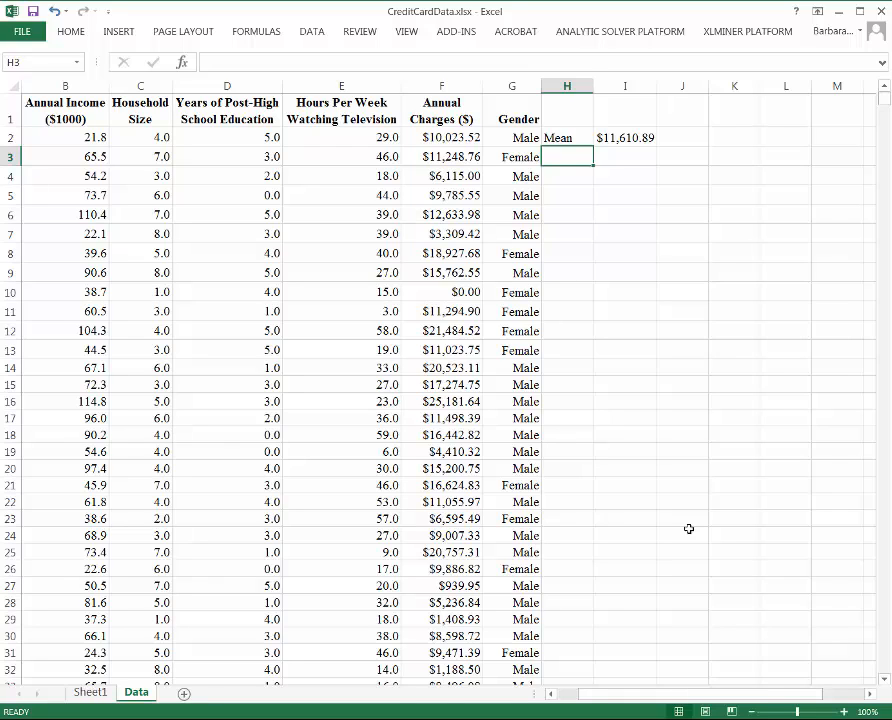
Label cell H3 "median" and calculate the median of F2:F126 in I3 with the MEDIAN function
text(median)
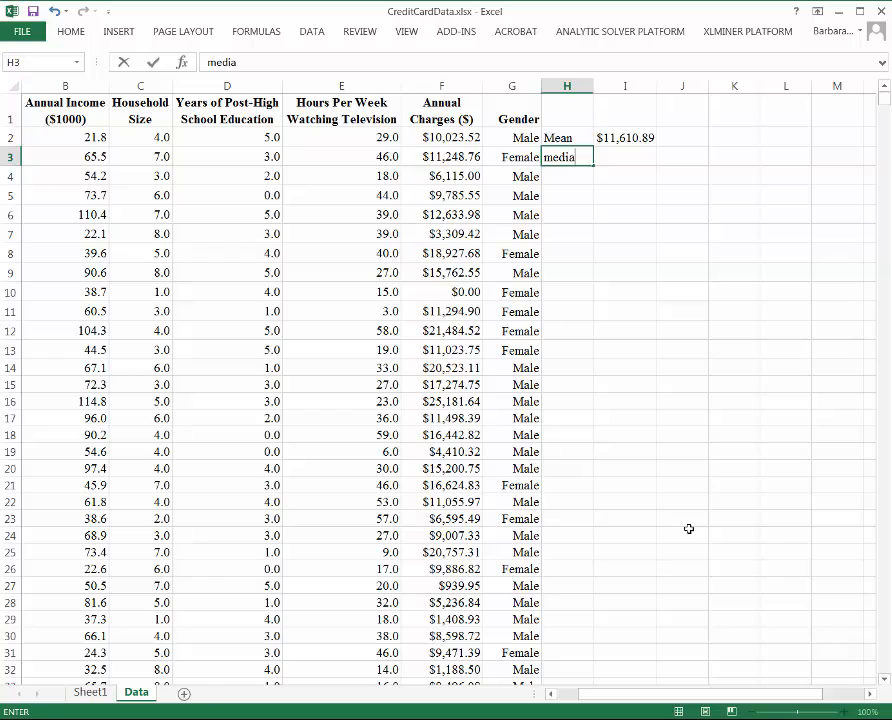
key(Tab)
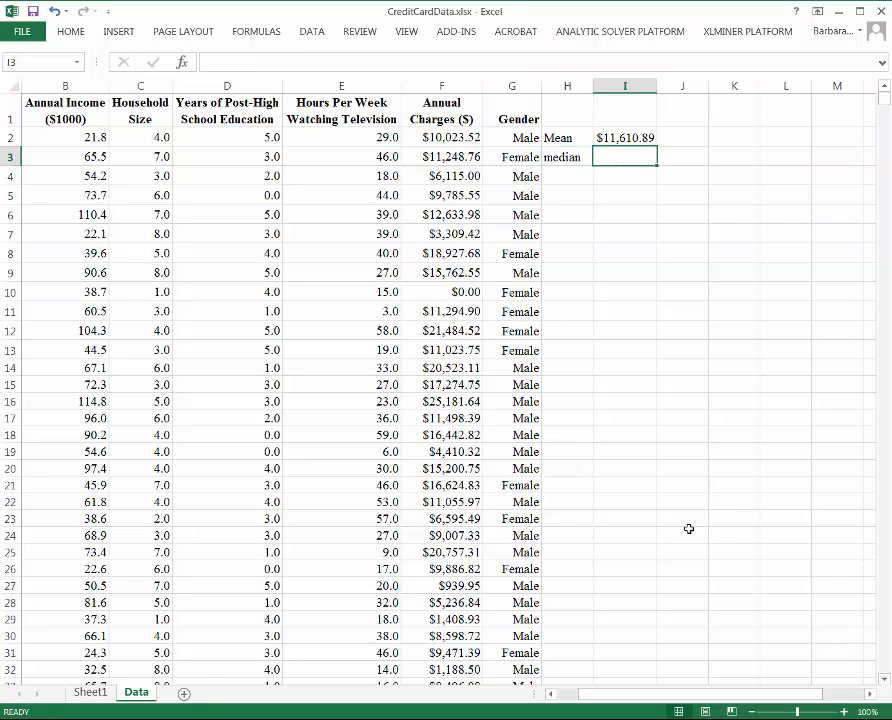
text(=)
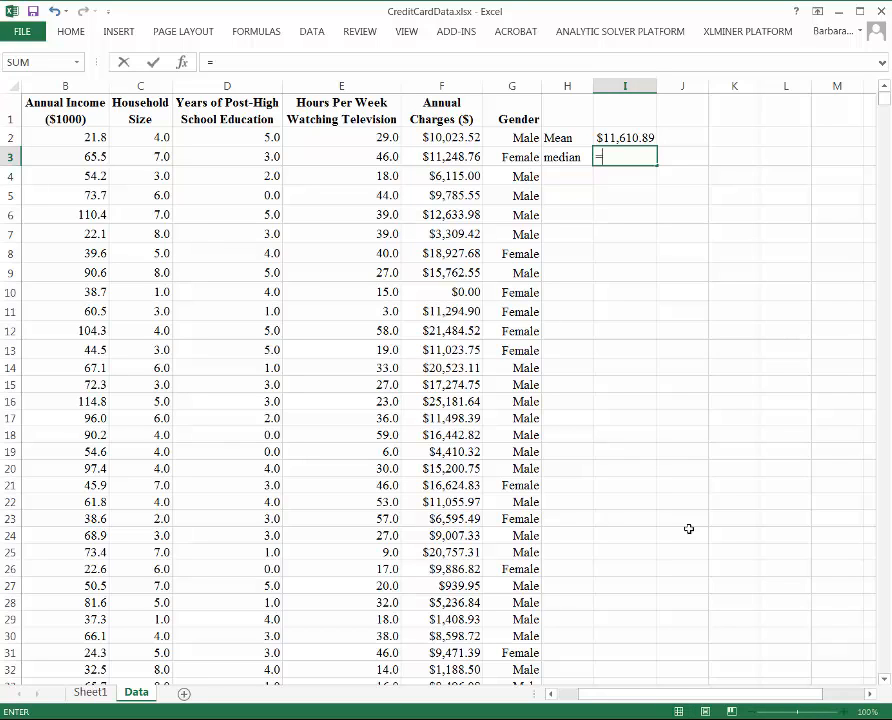
text(median()
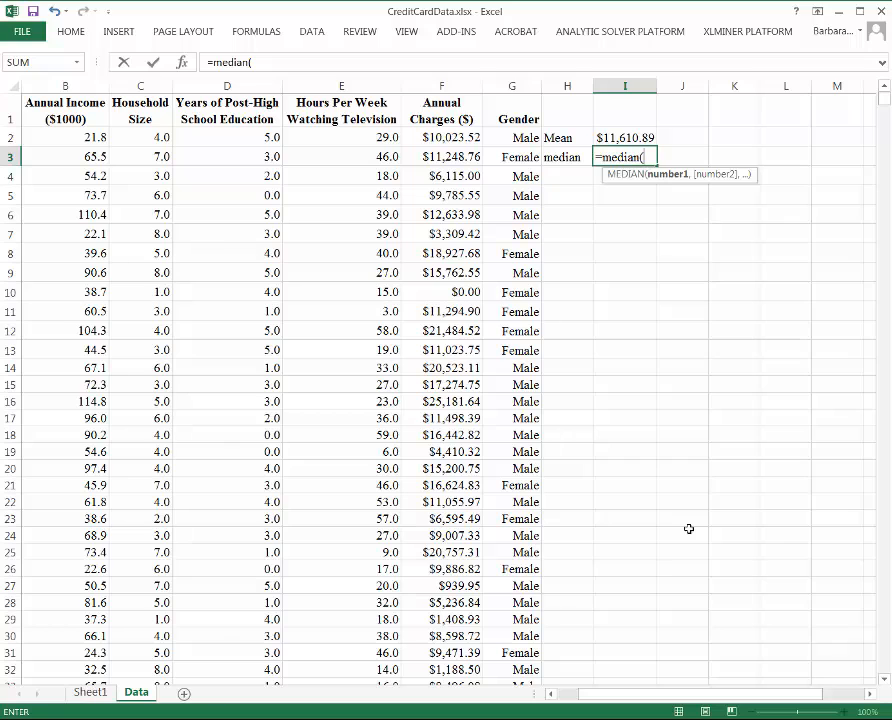
text(f2)
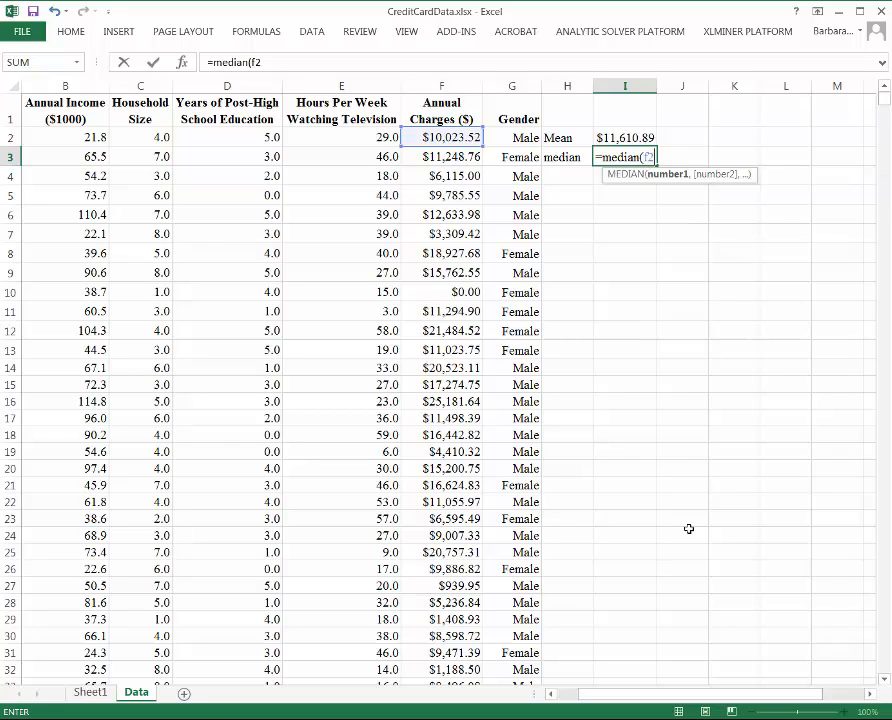
text(:f126)
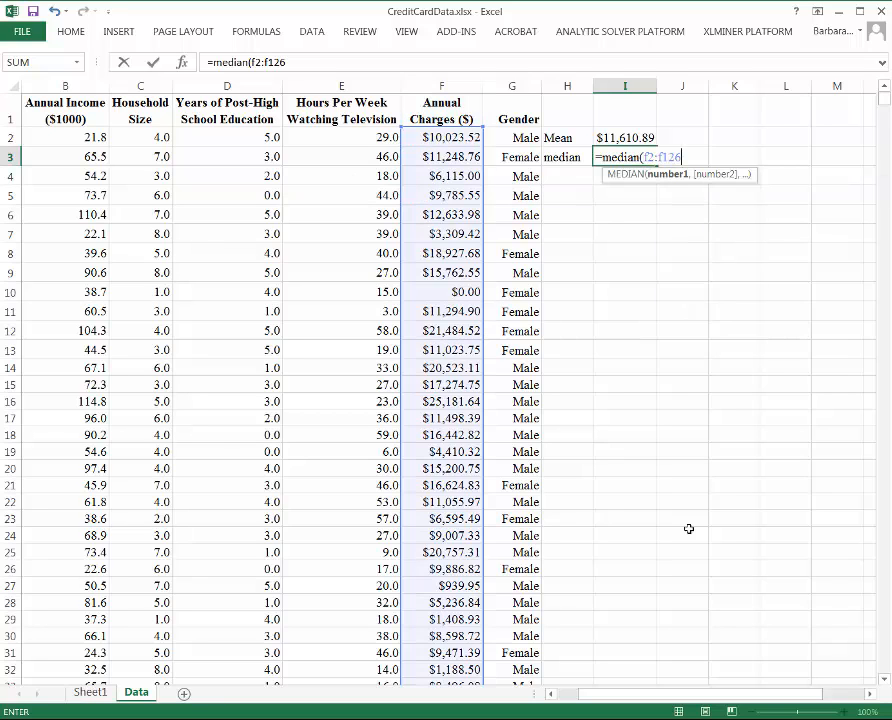
text())
key(Return)
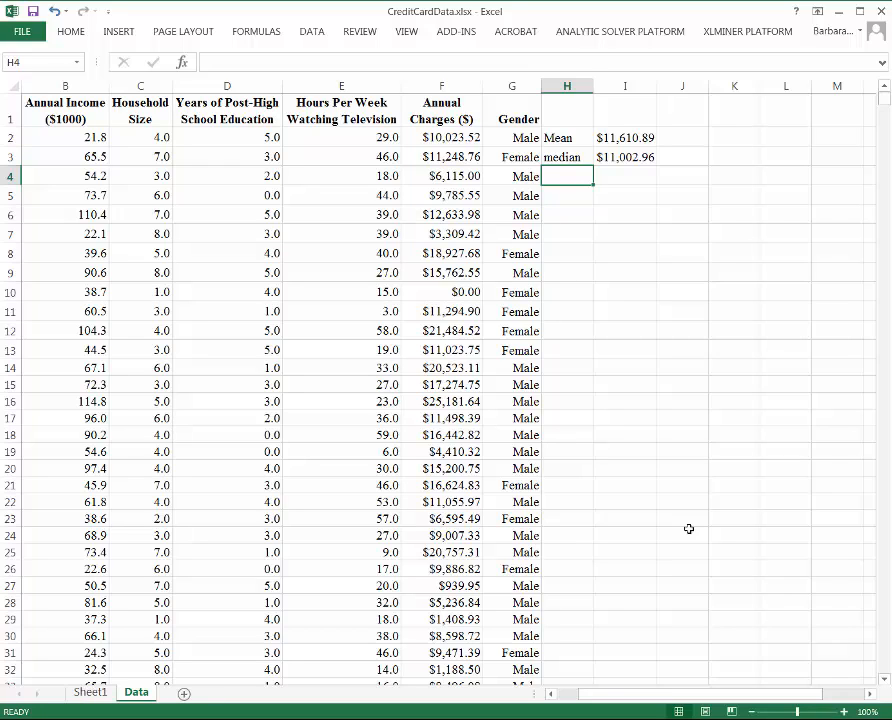
text(=mode()
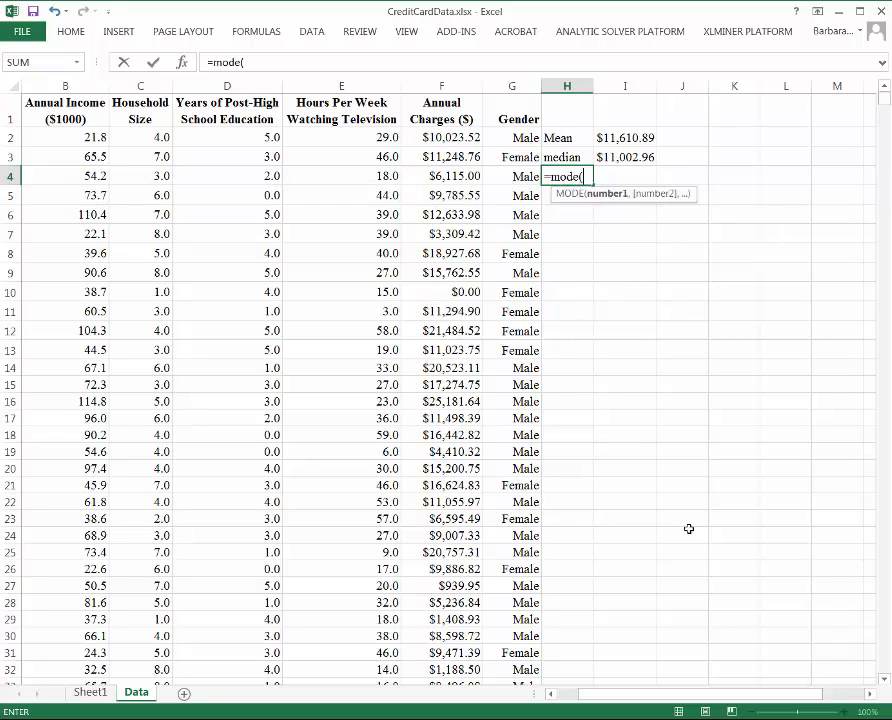
key(BackSpace)
key(BackSpace)
key(BackSpace)
key(BackSpace)
key(BackSpace)
key(BackSpace)
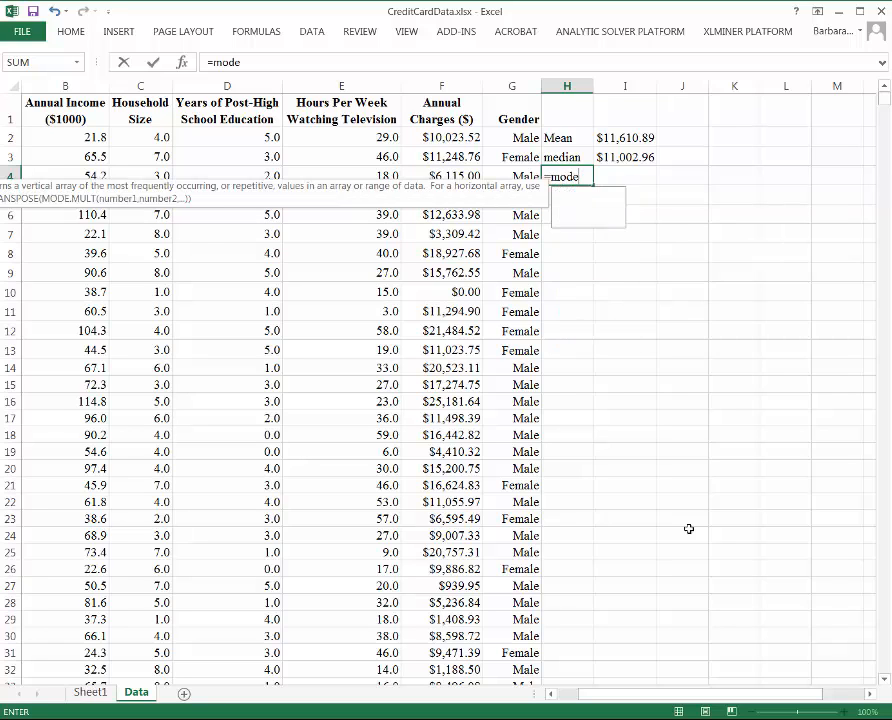
Label cell H4 "mode" and calculate the mode of F2:F126 in I4 with the MODE function
text(mode)
key(Tab)
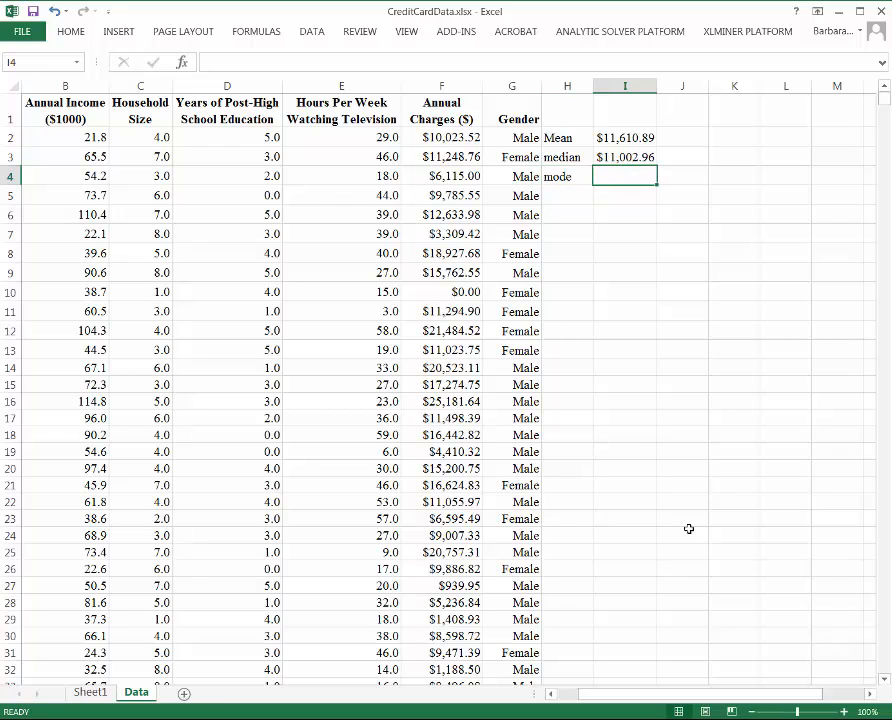
text(=mod)
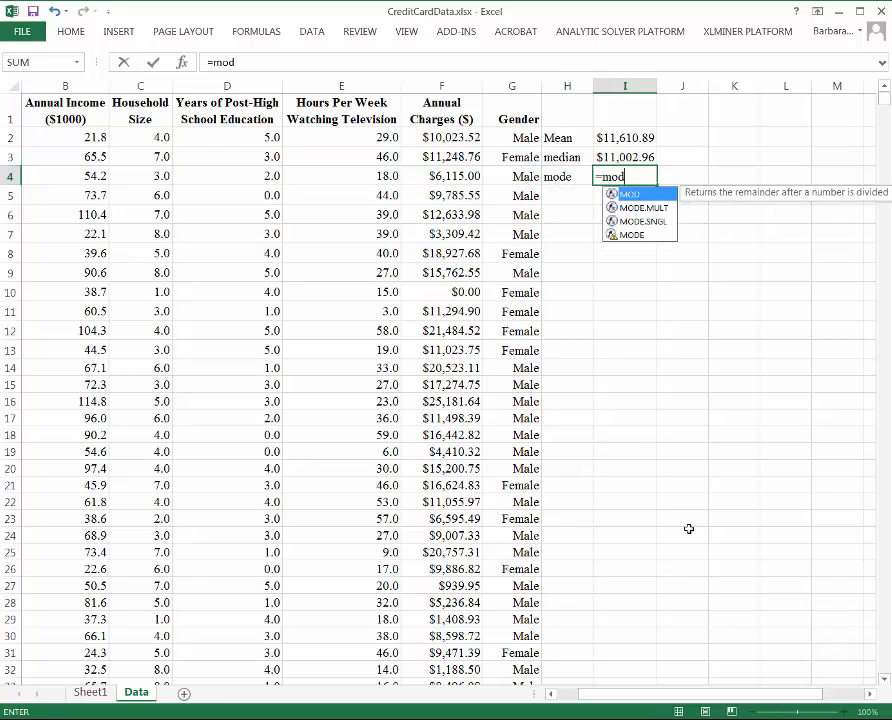
text(e(f2)
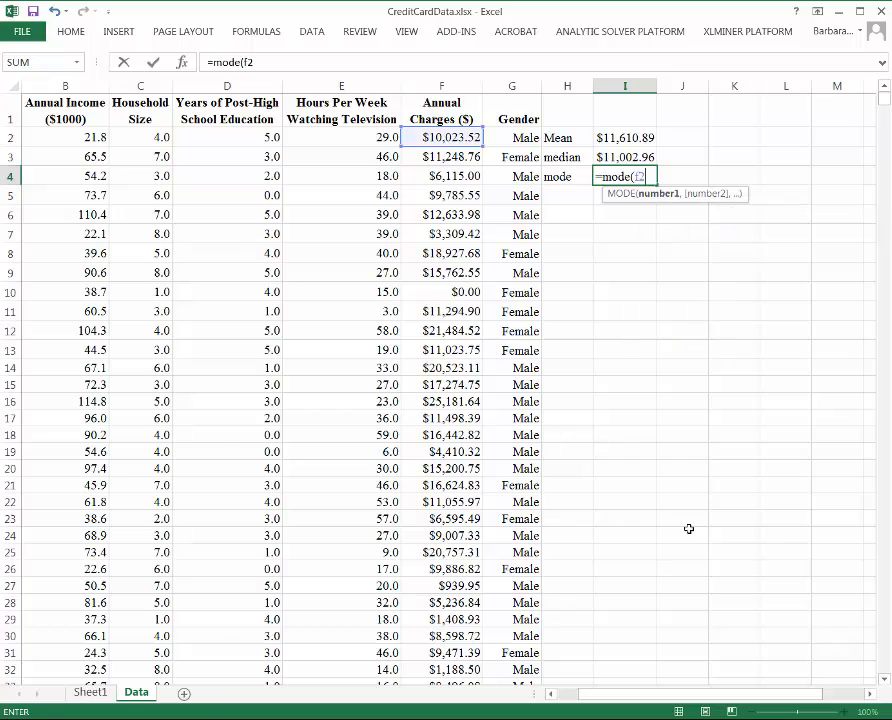
text(:f126))
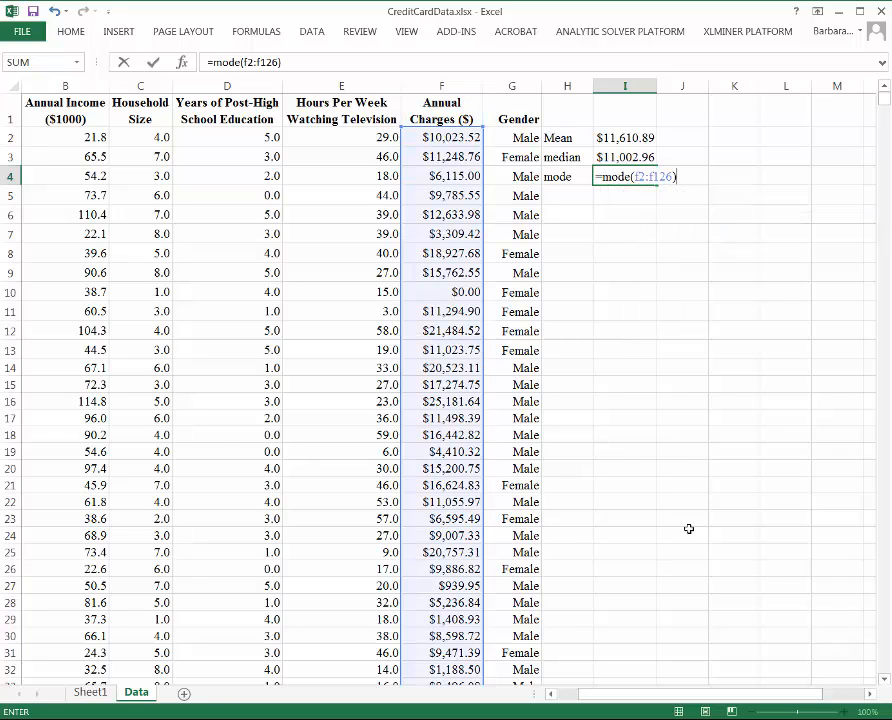
key(Return)
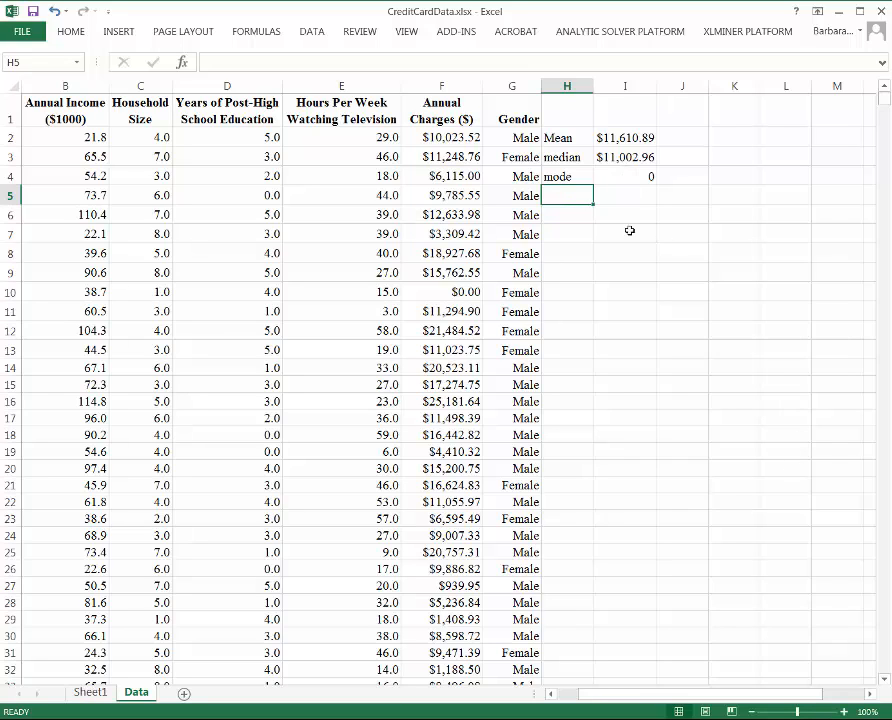
Label cell H6 "Variance", leaving a blank row below the mode
key(Down)
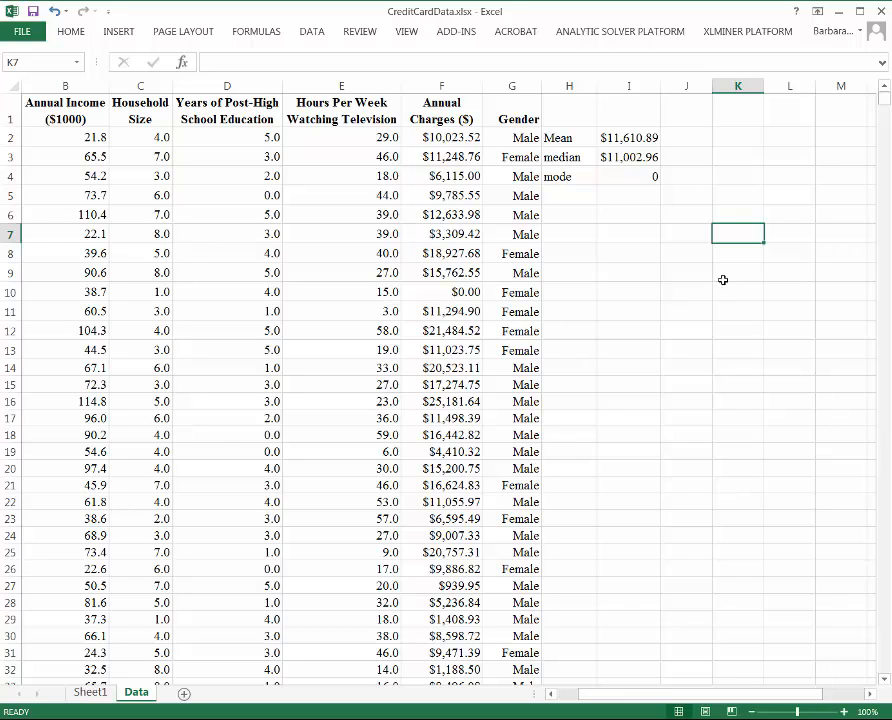
click(564, 215)
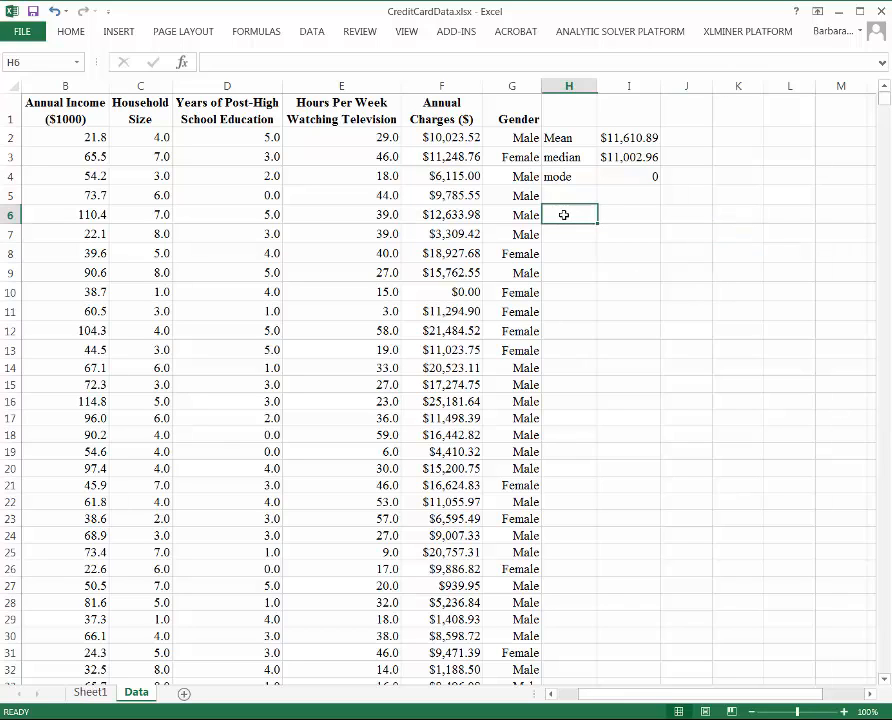
text(Varianc)
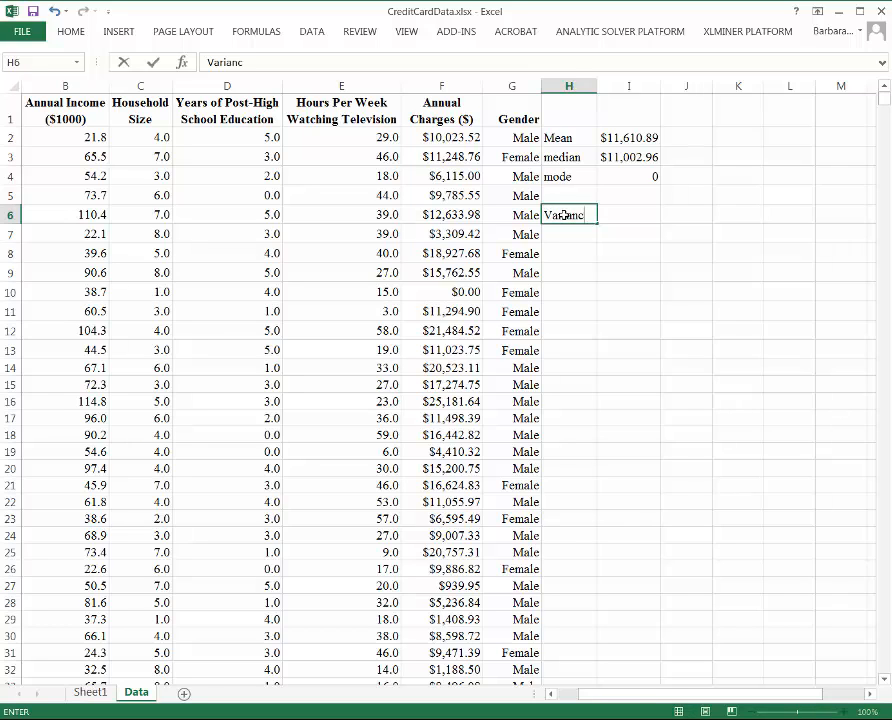
text(e)
key(Tab)
Calculate the sample variance of the annual charges in I6 with the VAR.S function over F2:F126
text(=v)
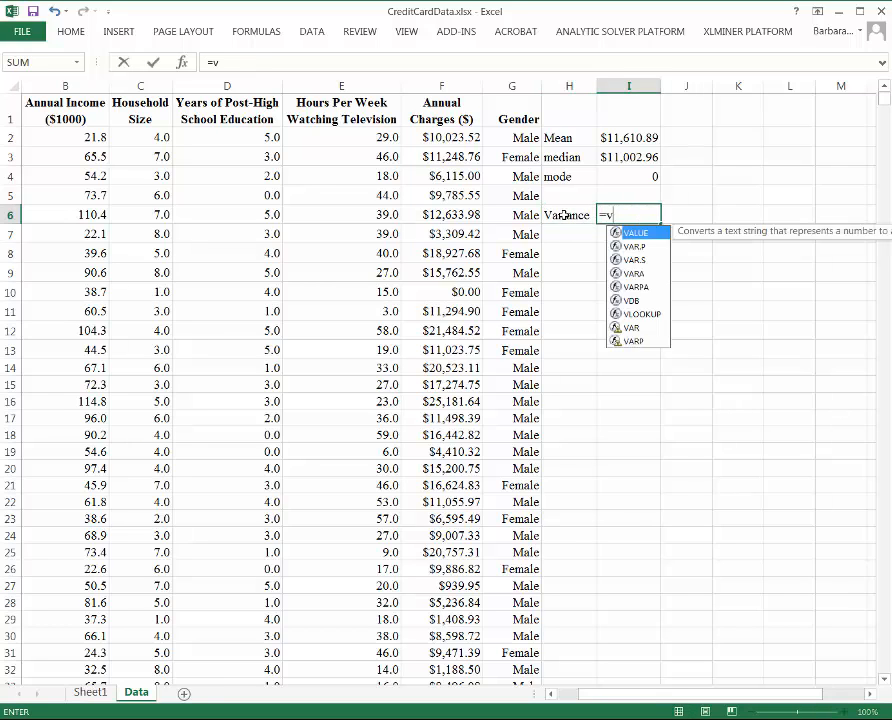
text(ar)
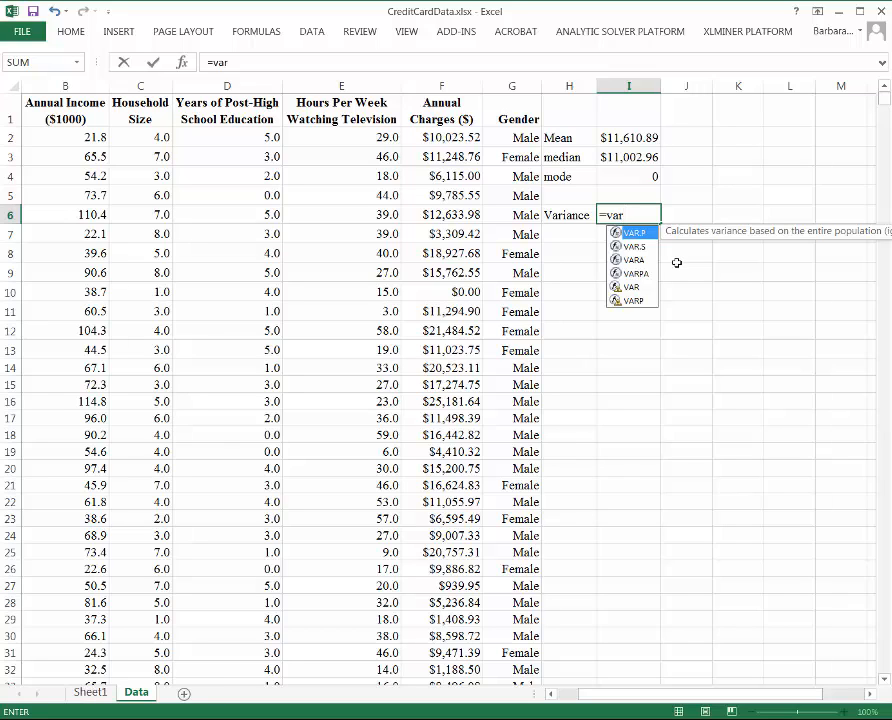
key(Down)
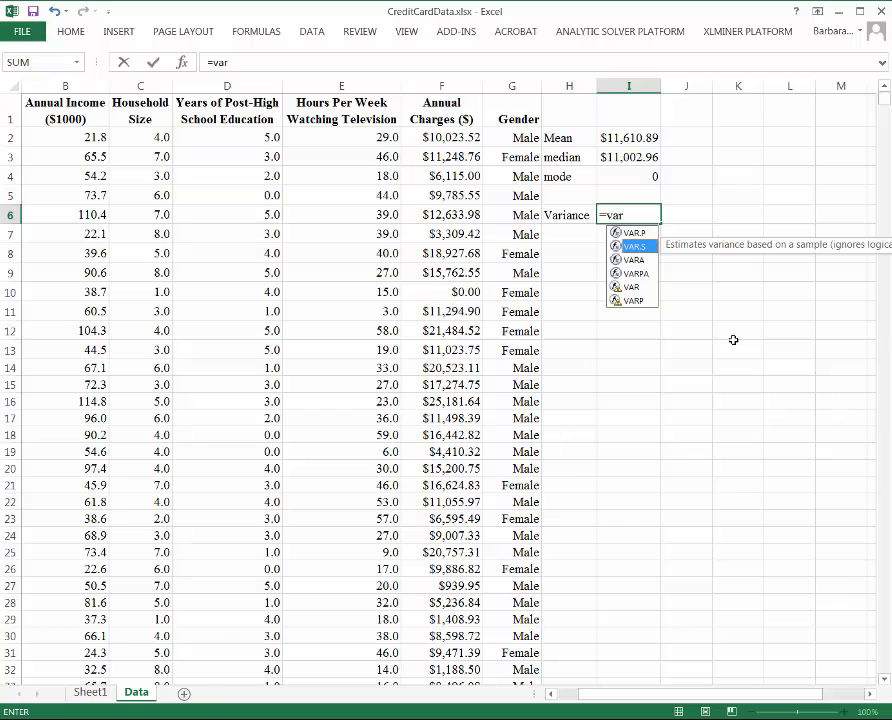
key(Tab)
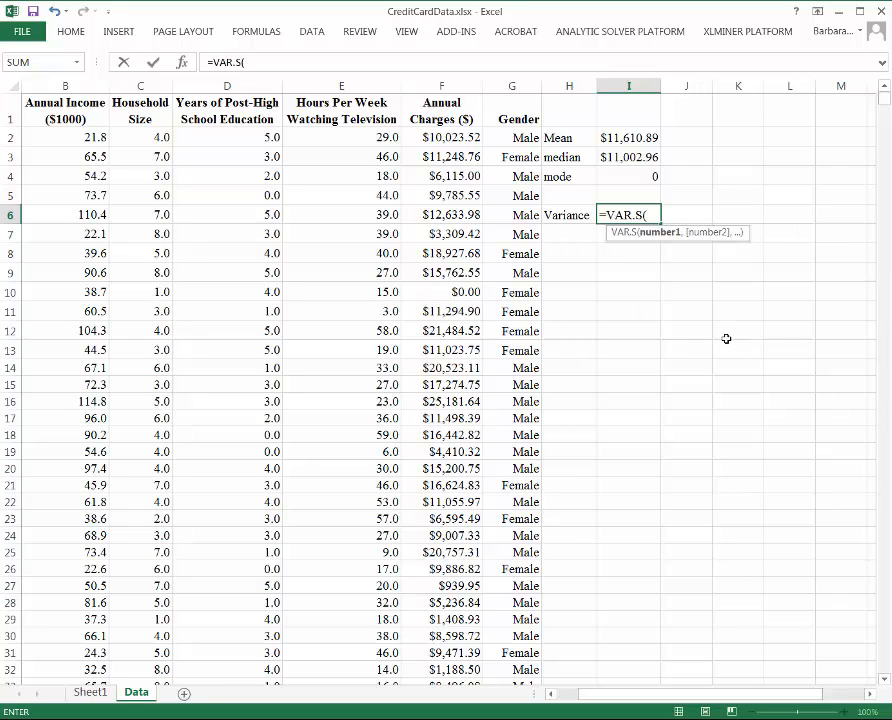
text(f2:)
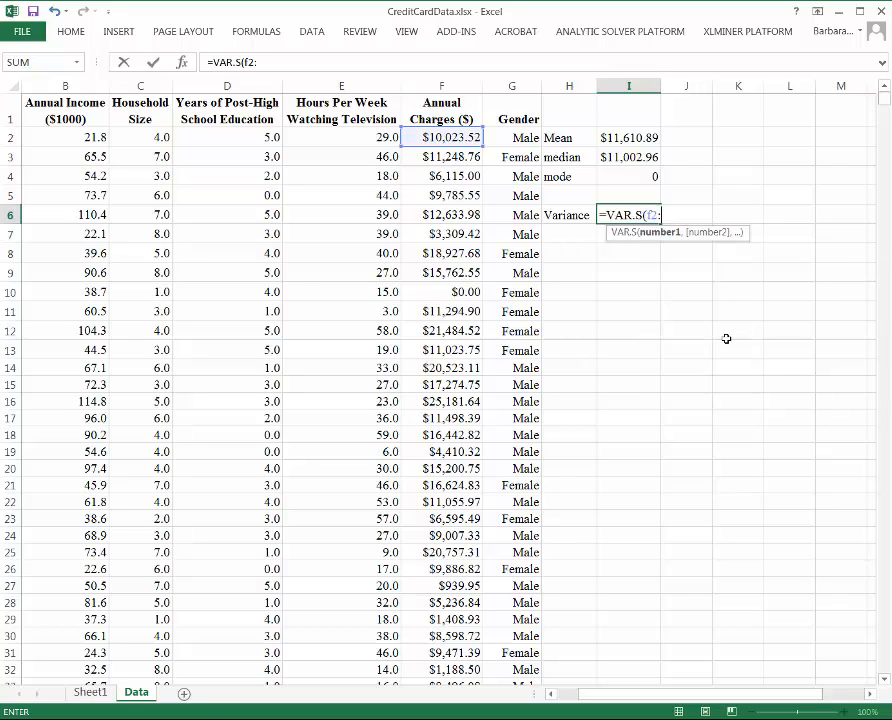
text(f126))
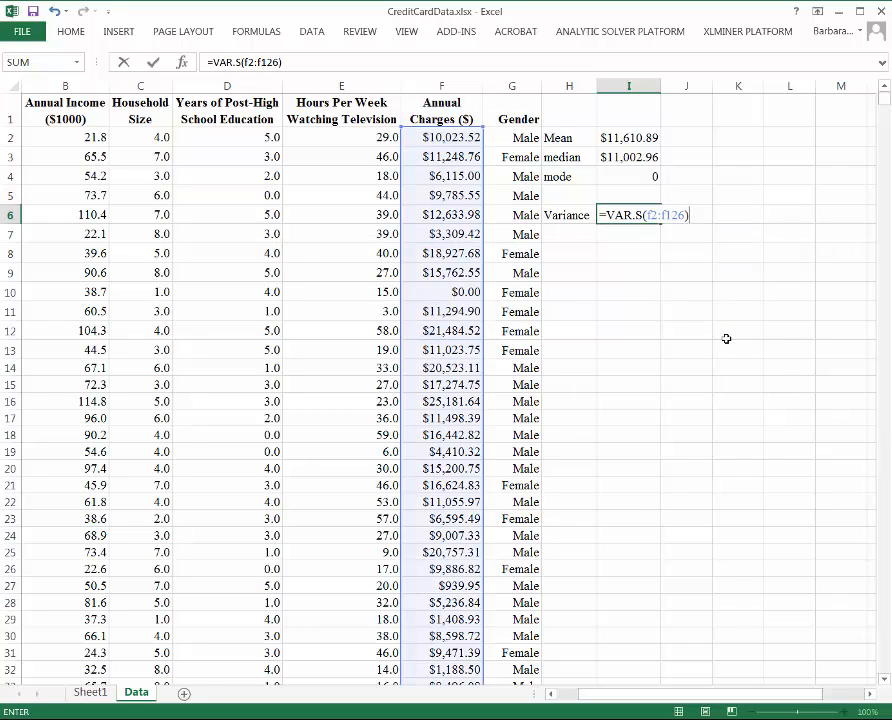
key(Return)
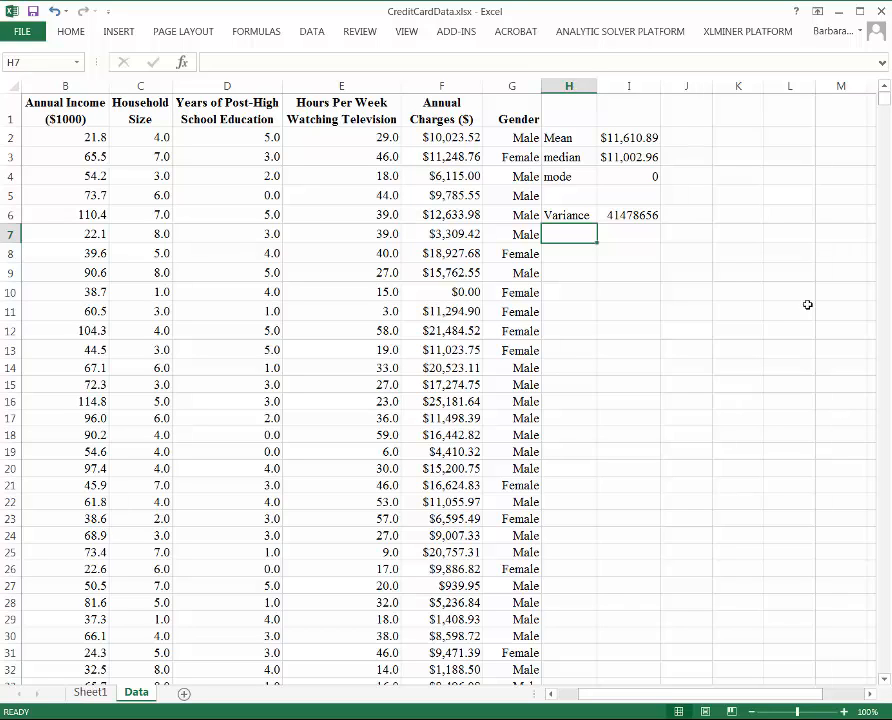
Label cell H7 "Stand dev" and calculate the sample standard deviation of F2:F126 in I7 with the STDEV.S function
text(Stad)
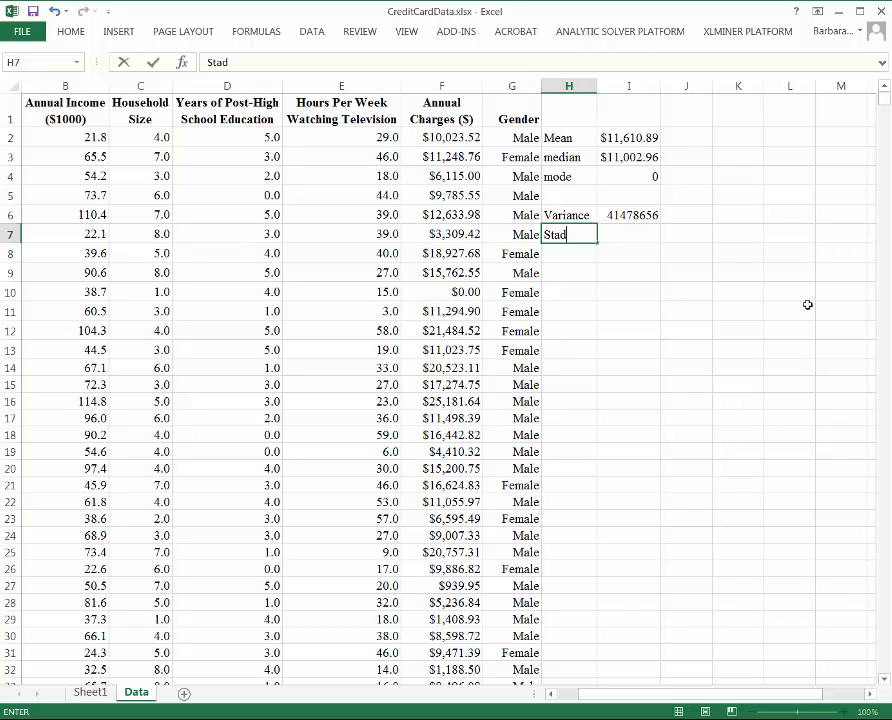
key(BackSpace)
text(nd dev)
key(Tab)
text(=)
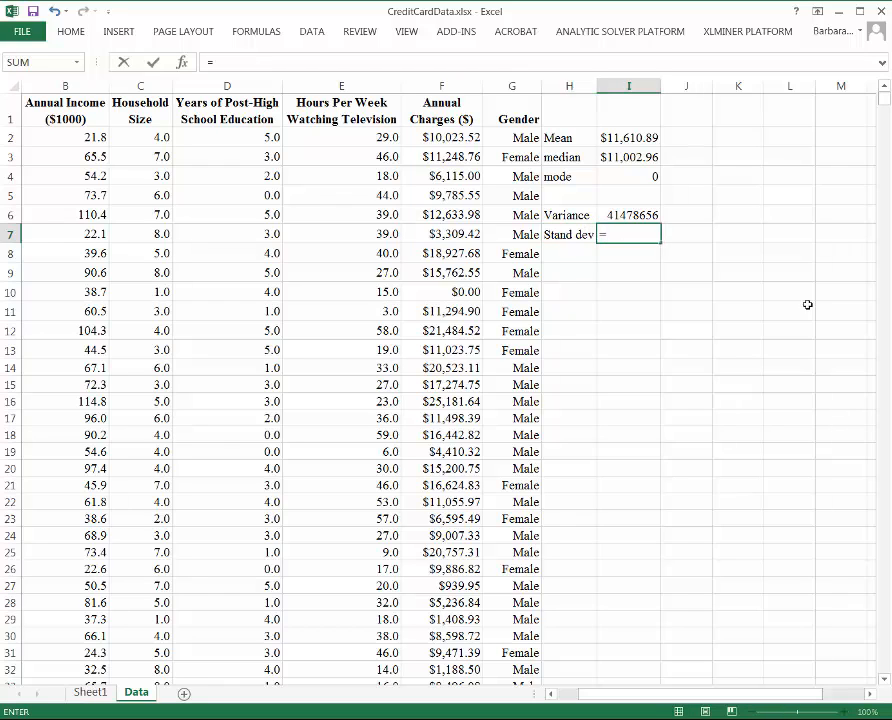
text(stde)
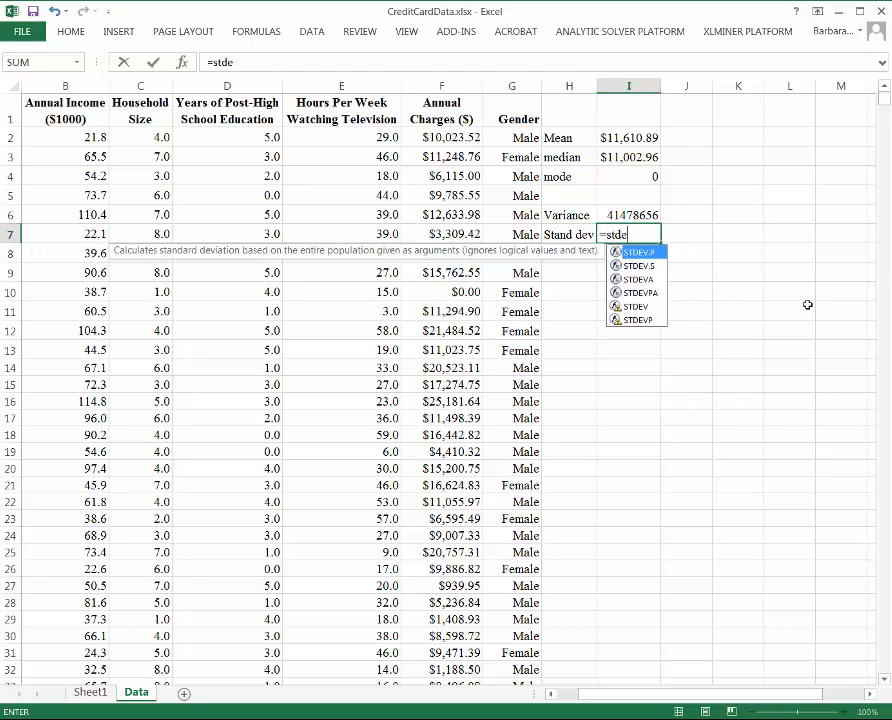
text(v.)
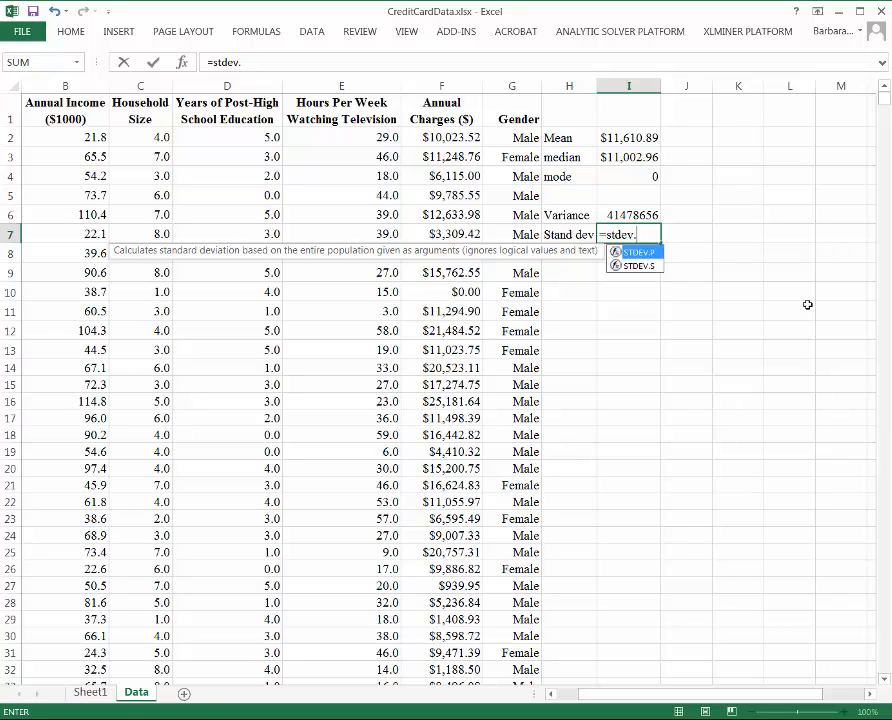
text(s)
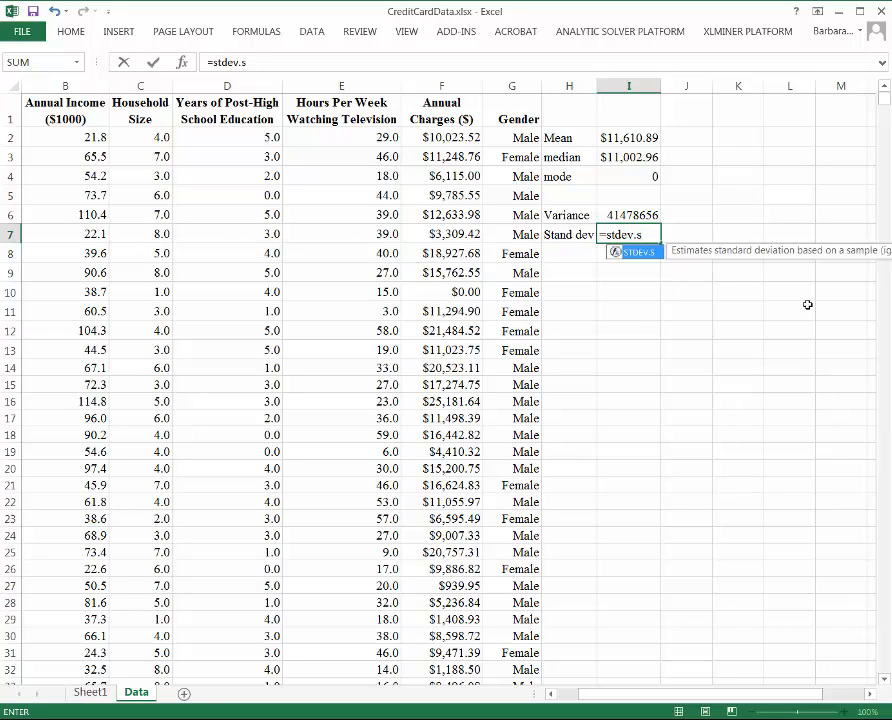
text(()
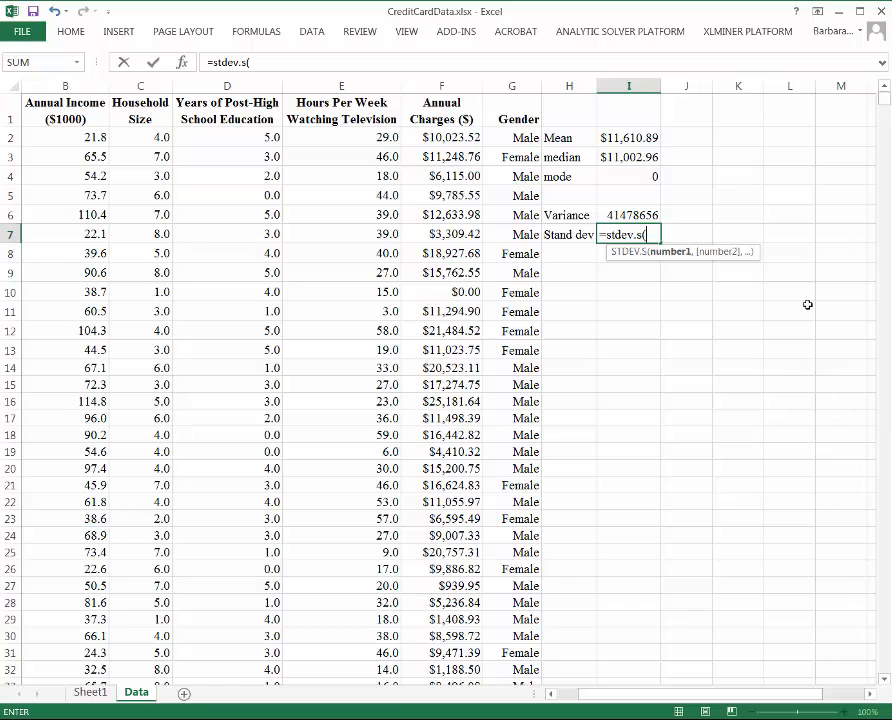
text(f2:f12)
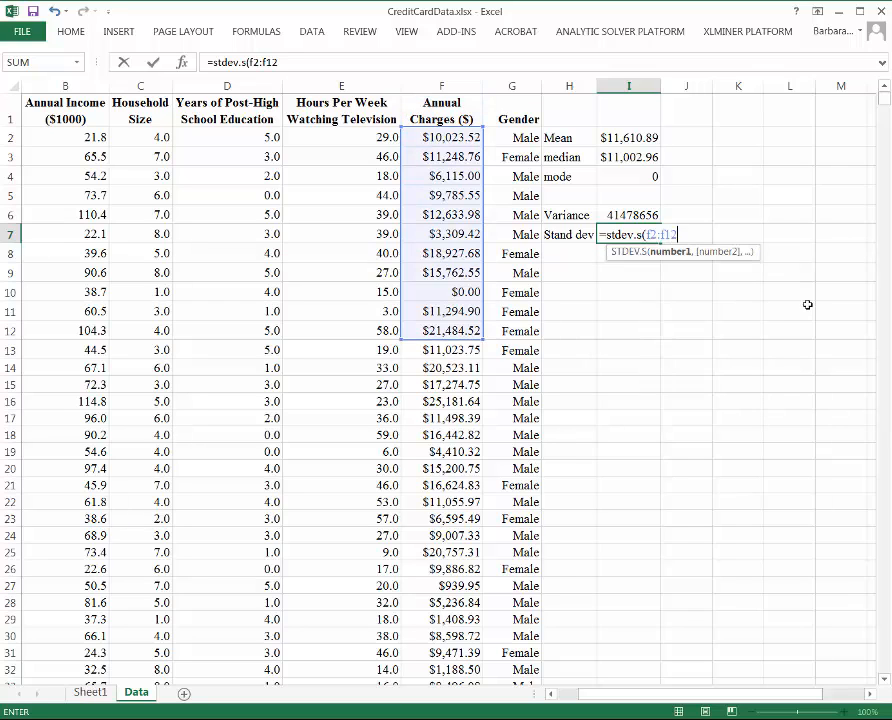
text(6))
key(Return)
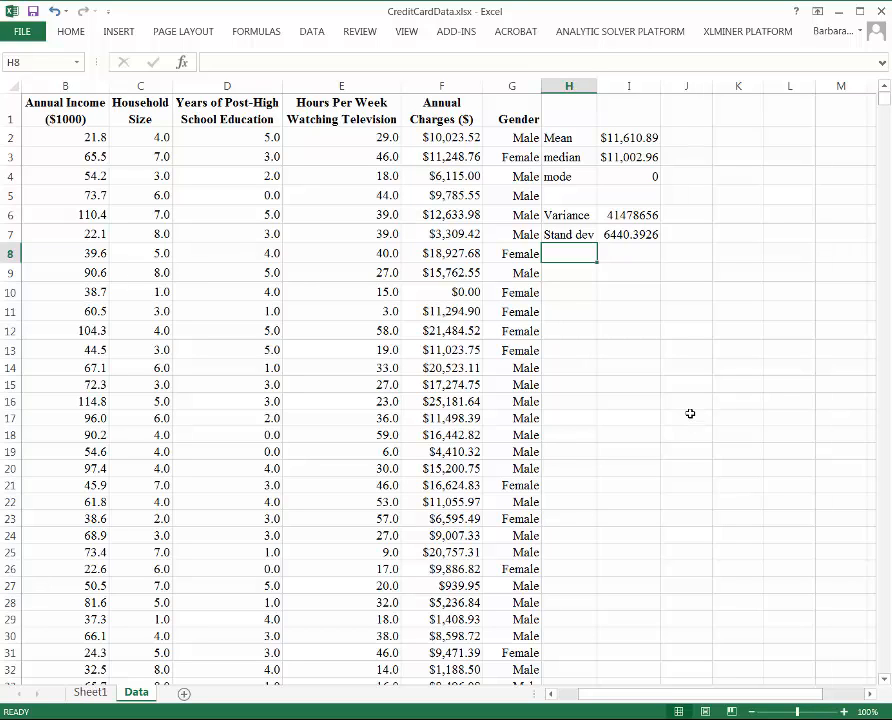
Enable the Analysis ToolPak add-in through the Excel add-ins options
click(572, 273)
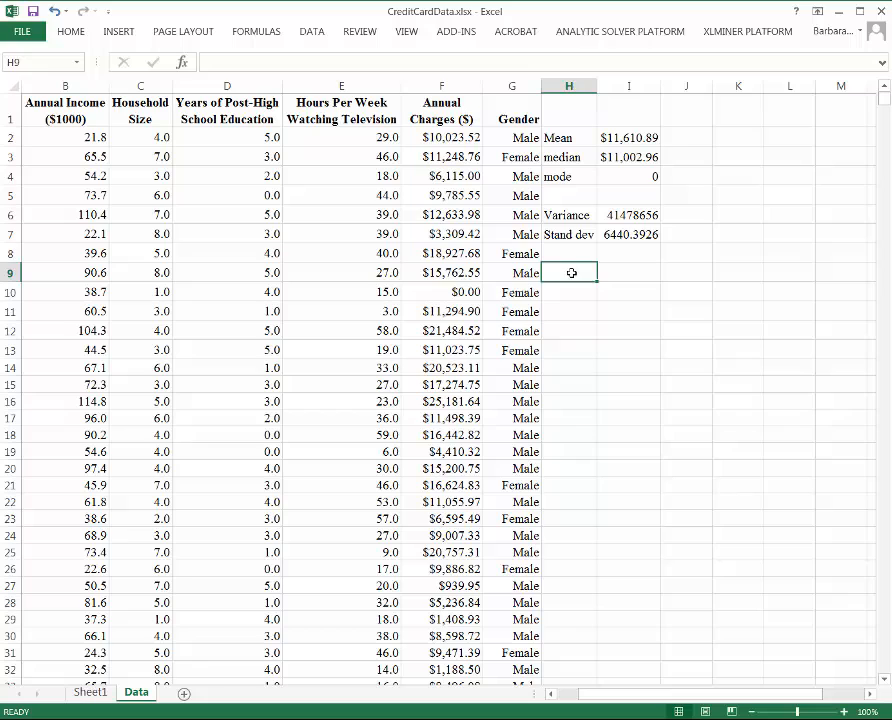
click(22, 33)
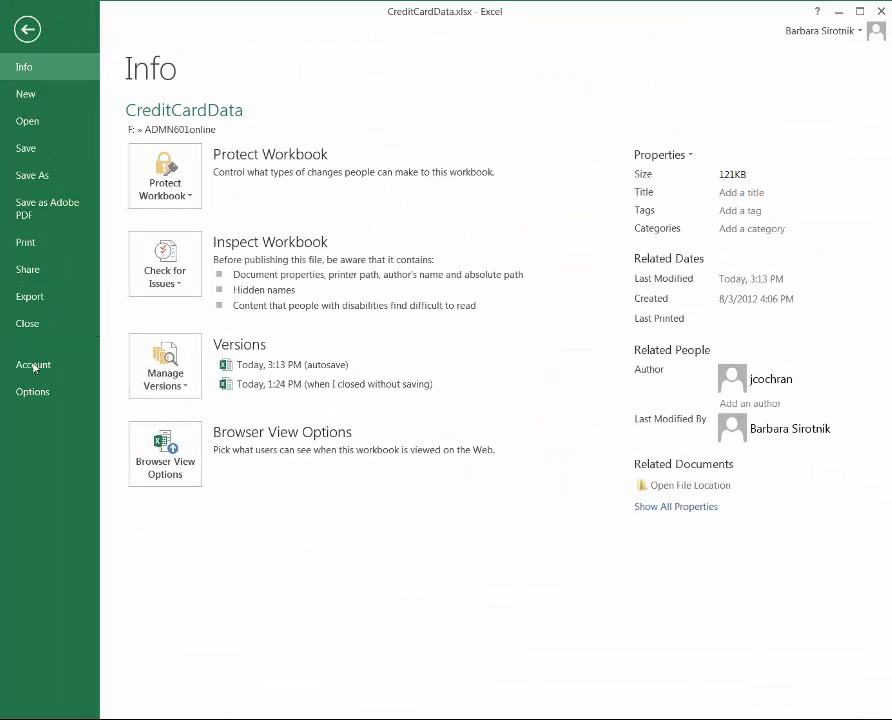
click(32, 393)
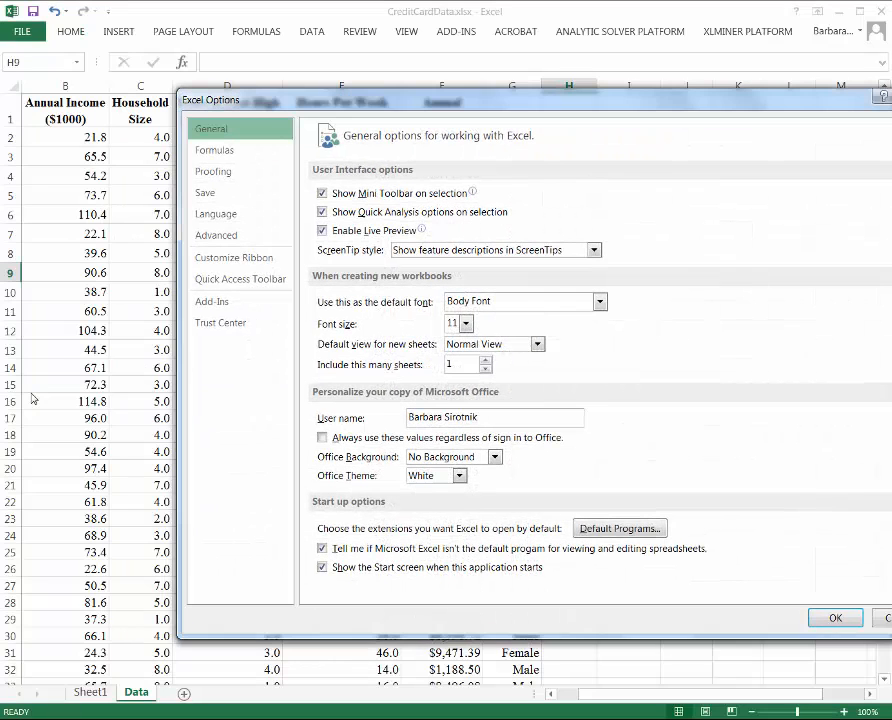
click(212, 308)
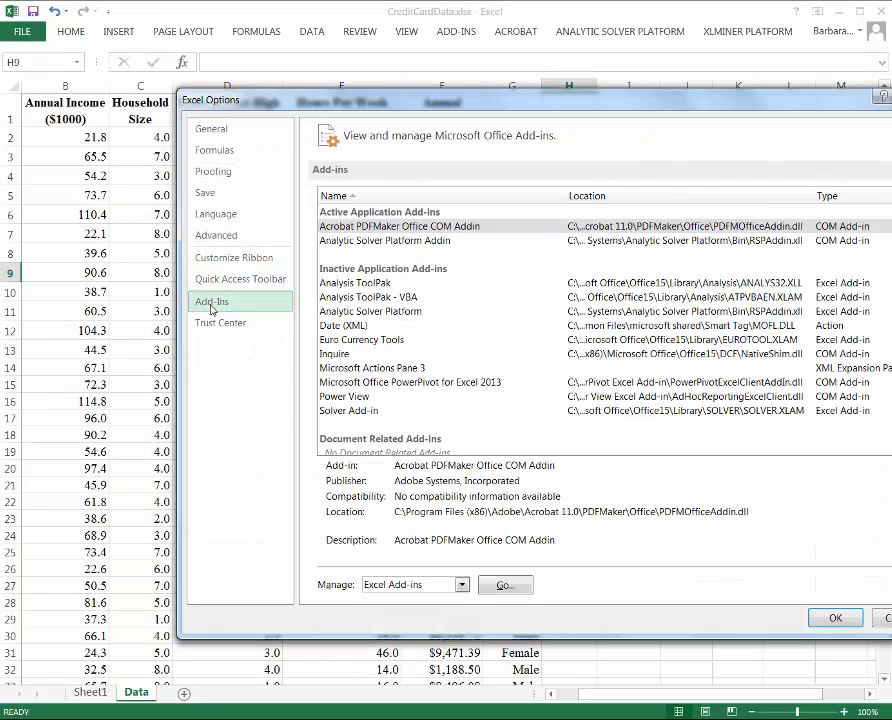
click(365, 285)
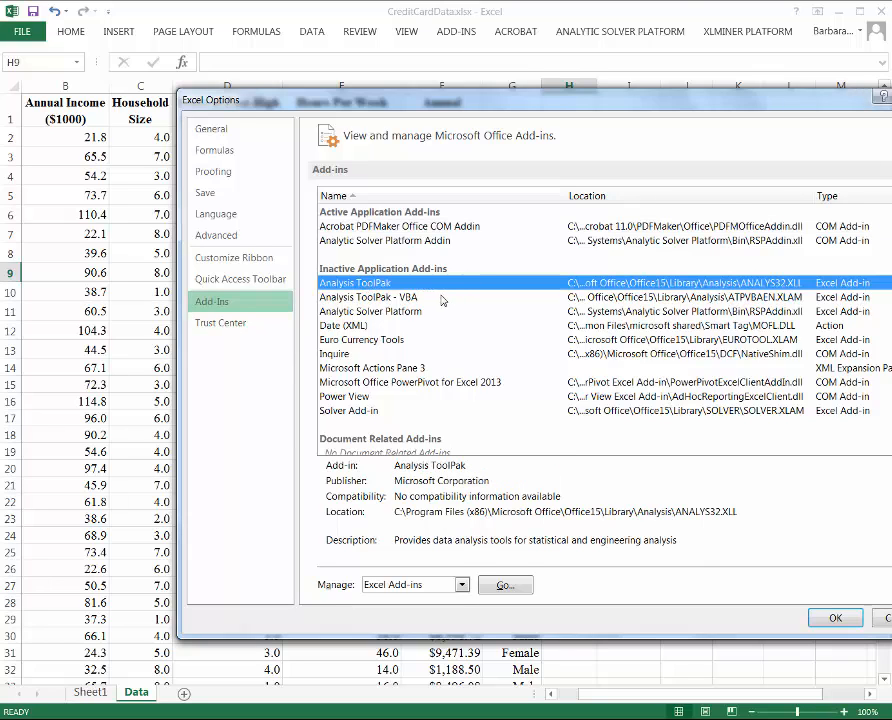
click(494, 586)
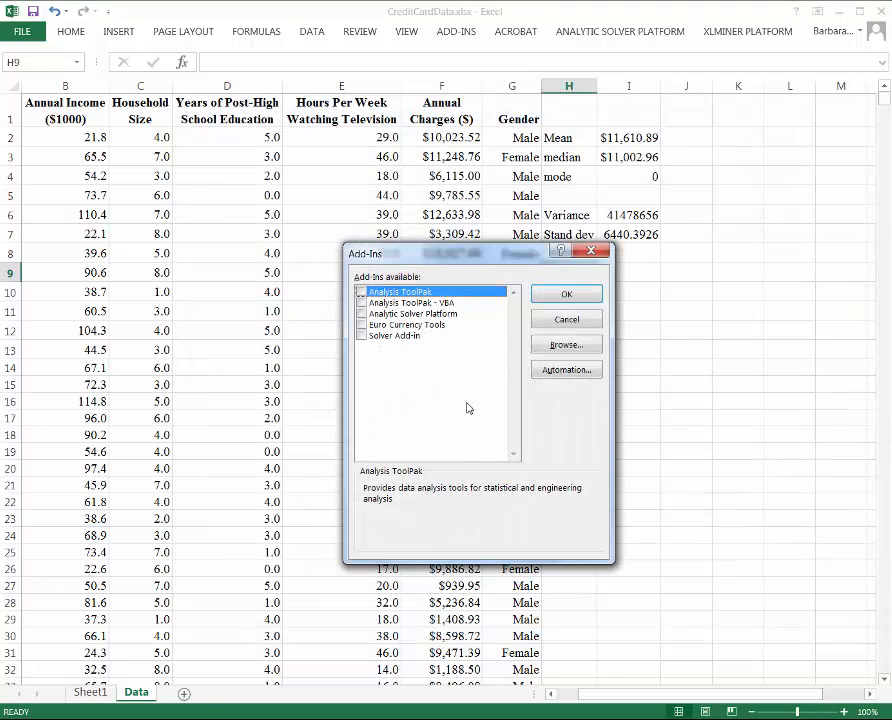
click(362, 292)
click(568, 295)
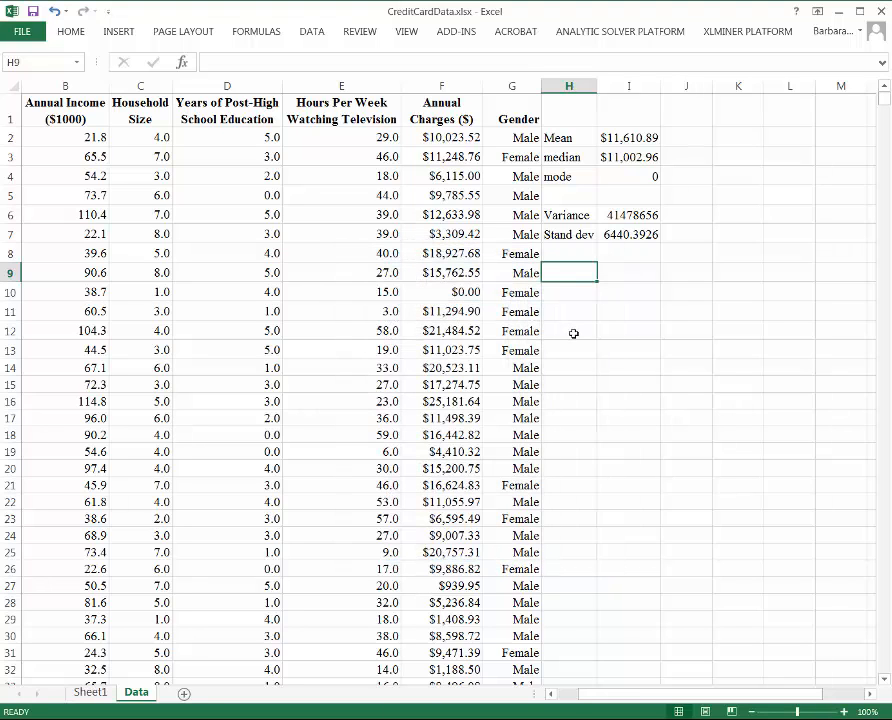
Start the Descriptive Statistics analysis tool with input range F1:F126, grouped by columns, with labels in the first row
click(312, 34)
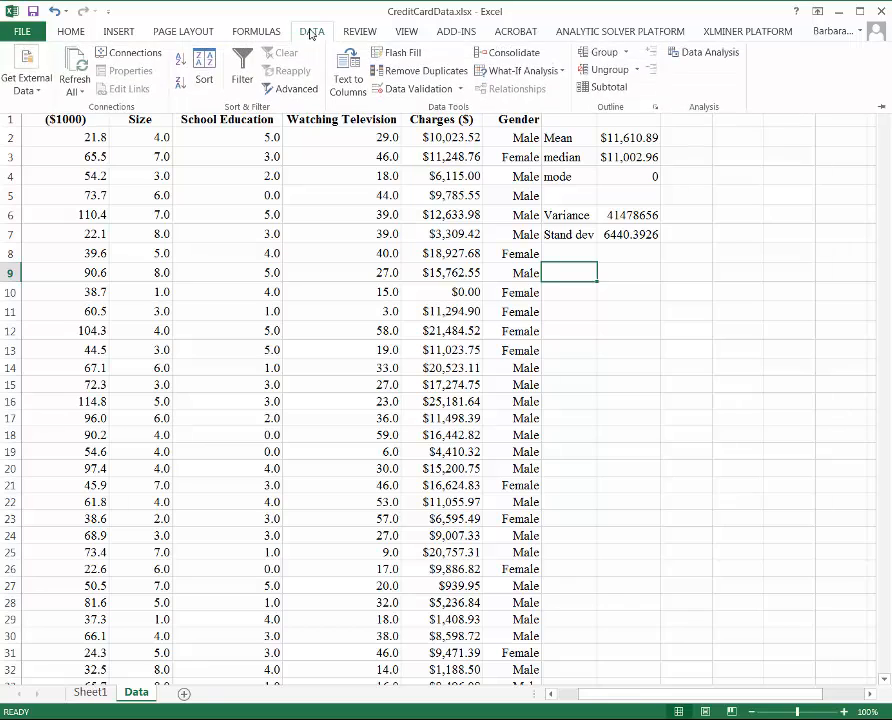
click(699, 57)
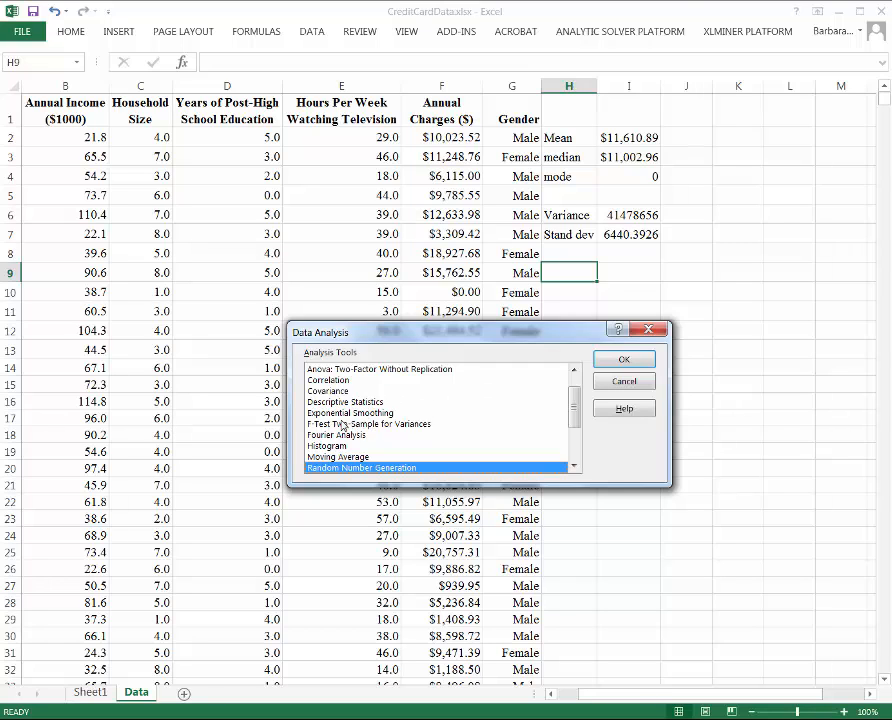
click(420, 401)
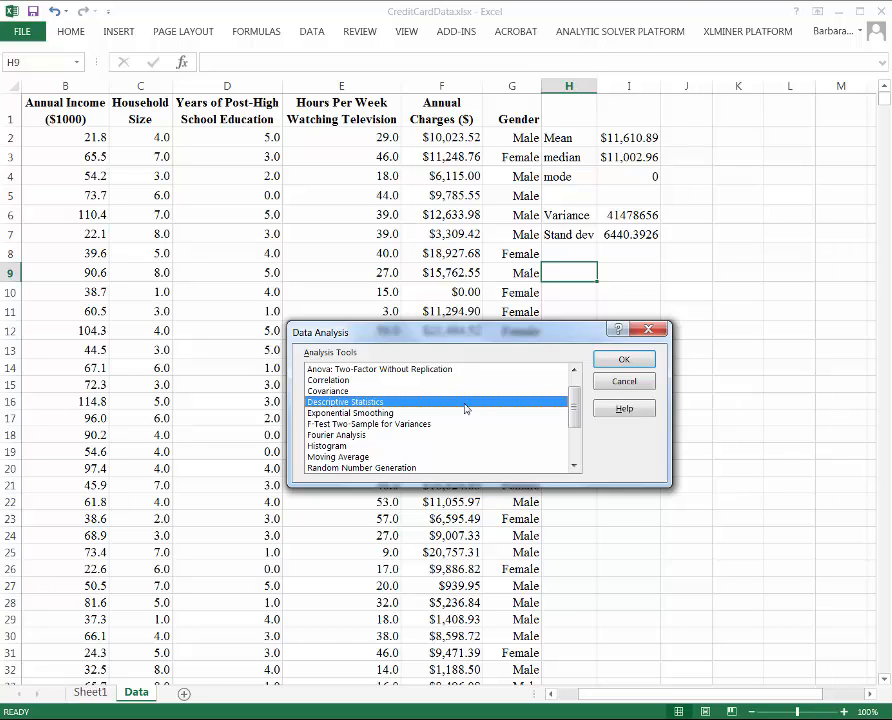
click(625, 361)
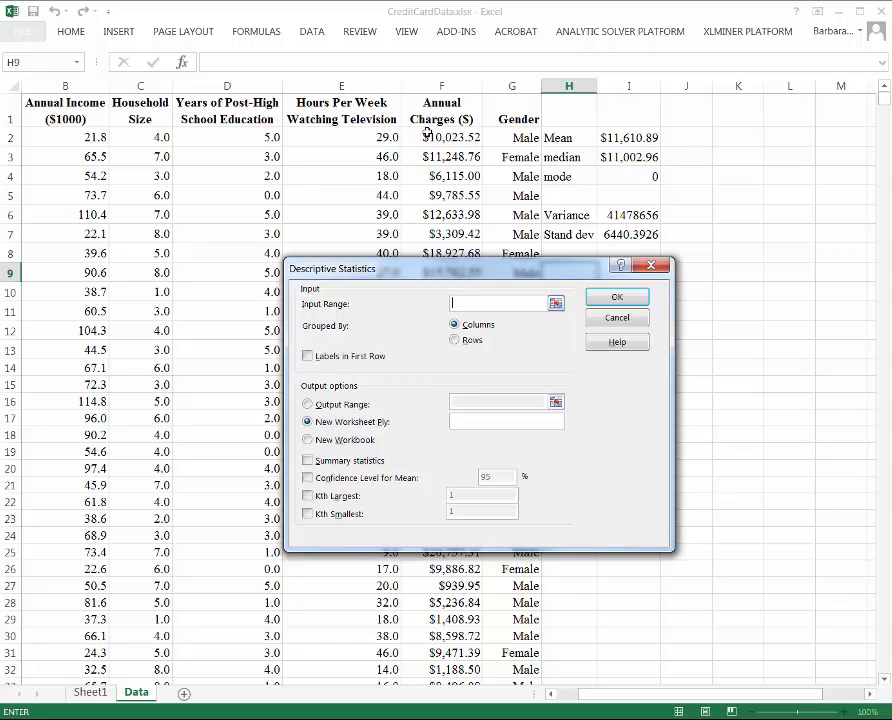
drag(435, 108, 452, 627)
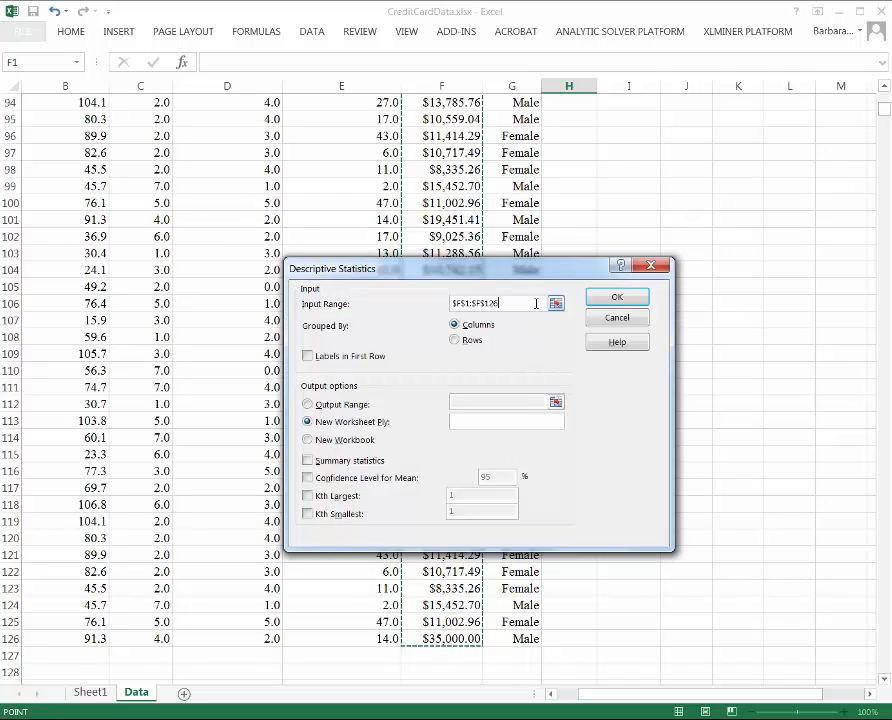
click(308, 357)
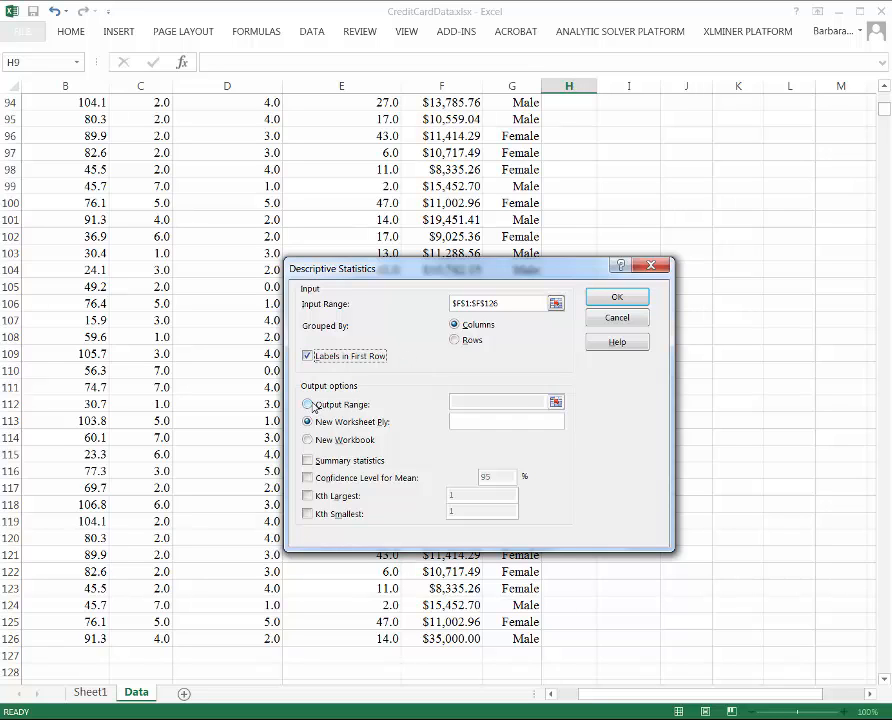
Generate the summary statistics on the current sheet with the output range starting at H9, and widen column H for the labels
click(308, 405)
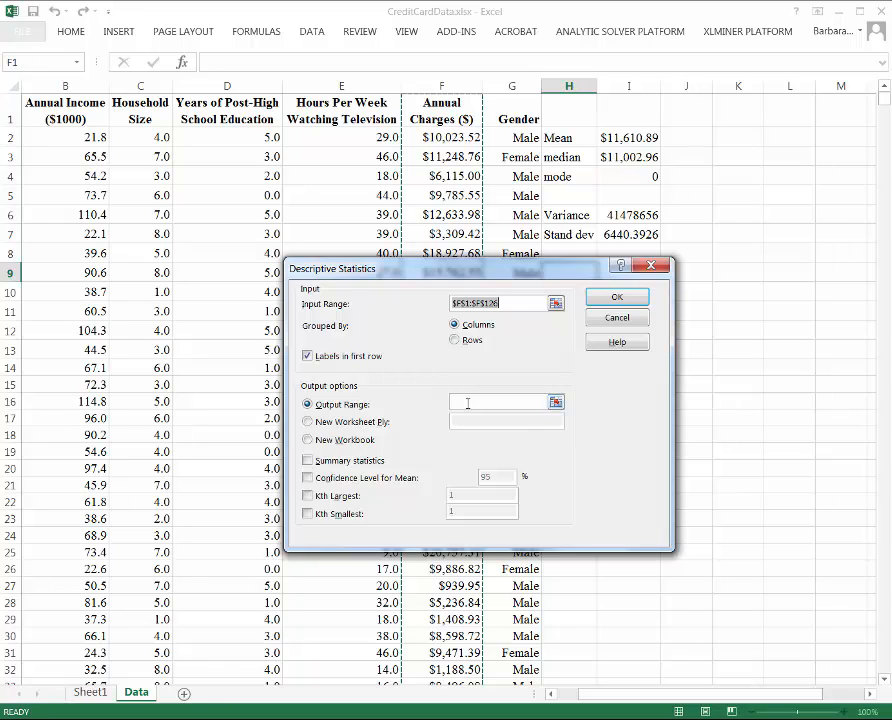
click(468, 403)
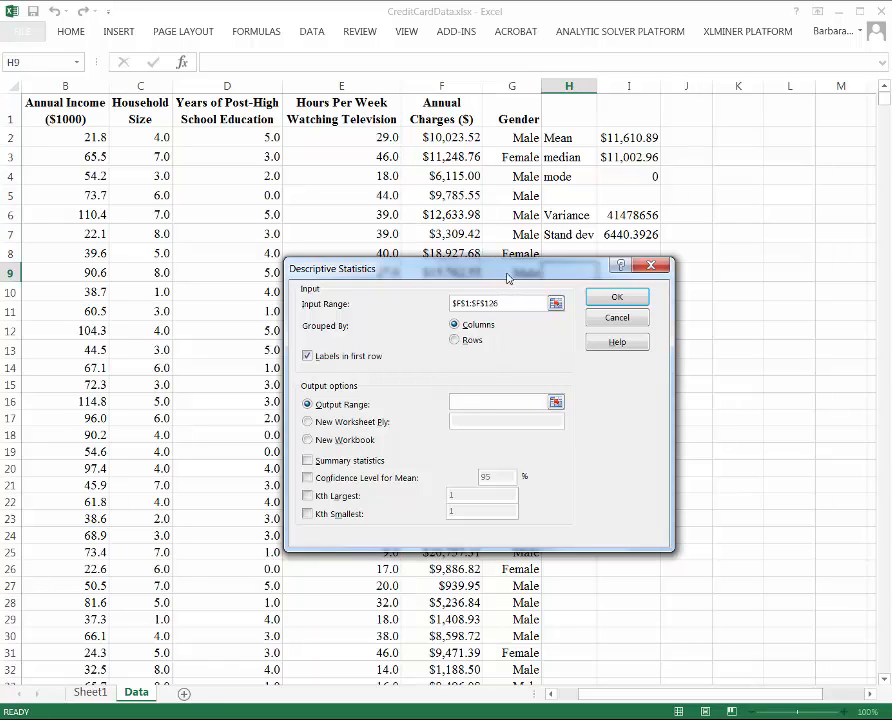
drag(507, 278, 369, 323)
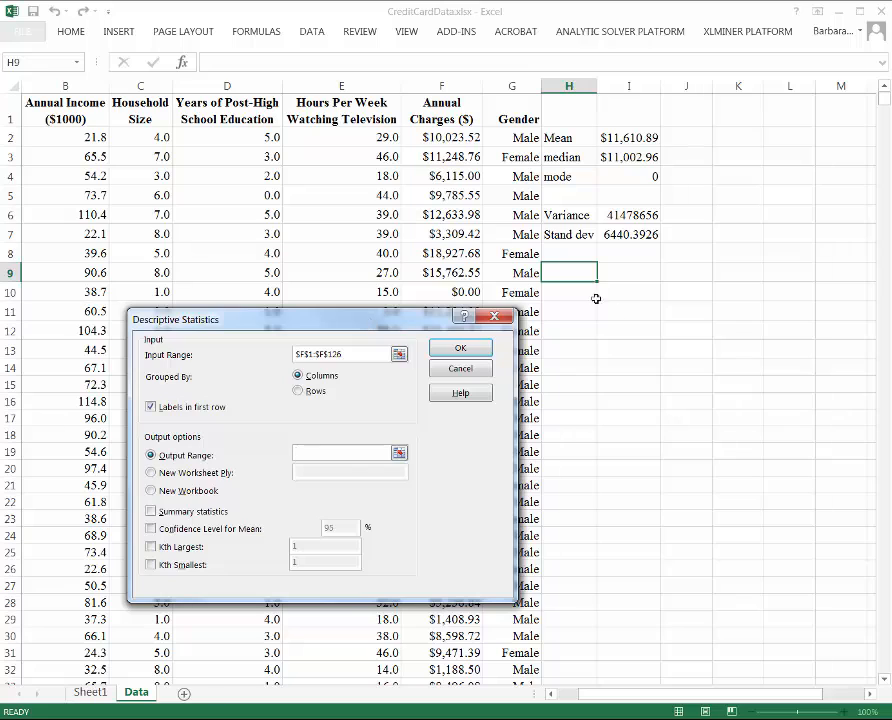
click(576, 274)
click(152, 512)
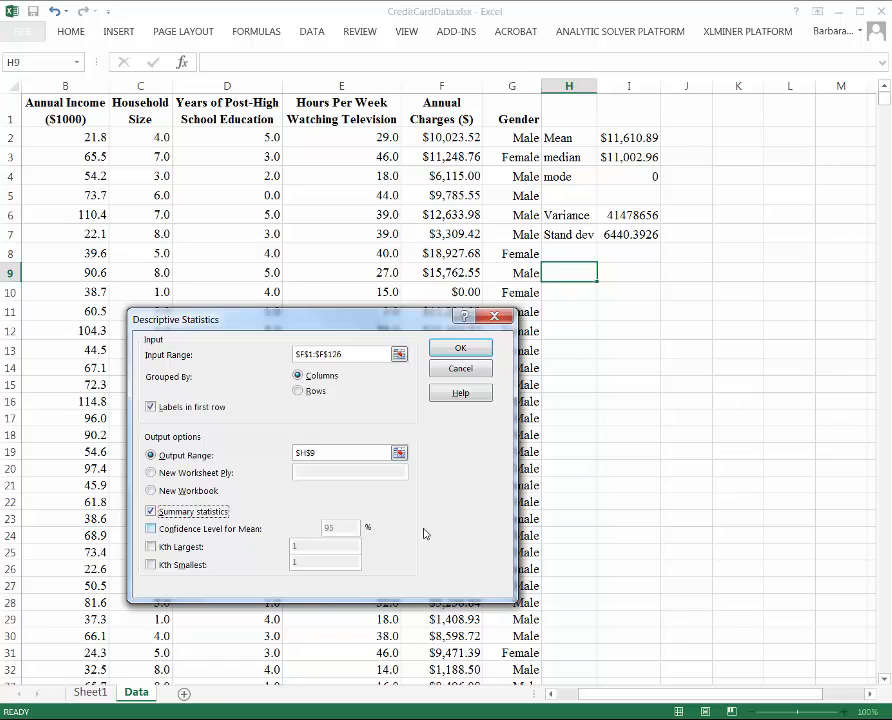
click(459, 348)
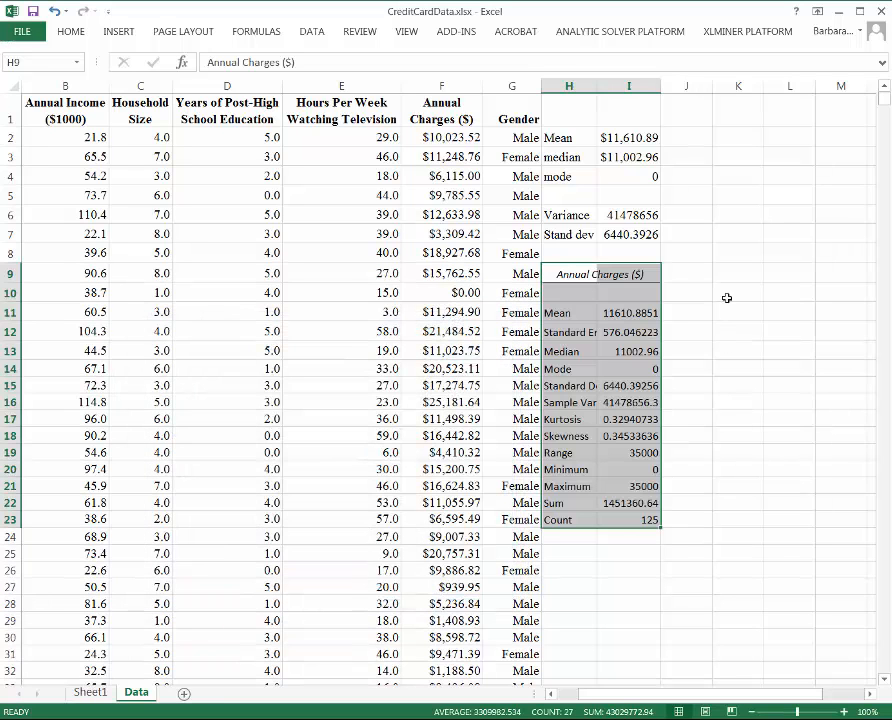
drag(593, 88, 627, 91)
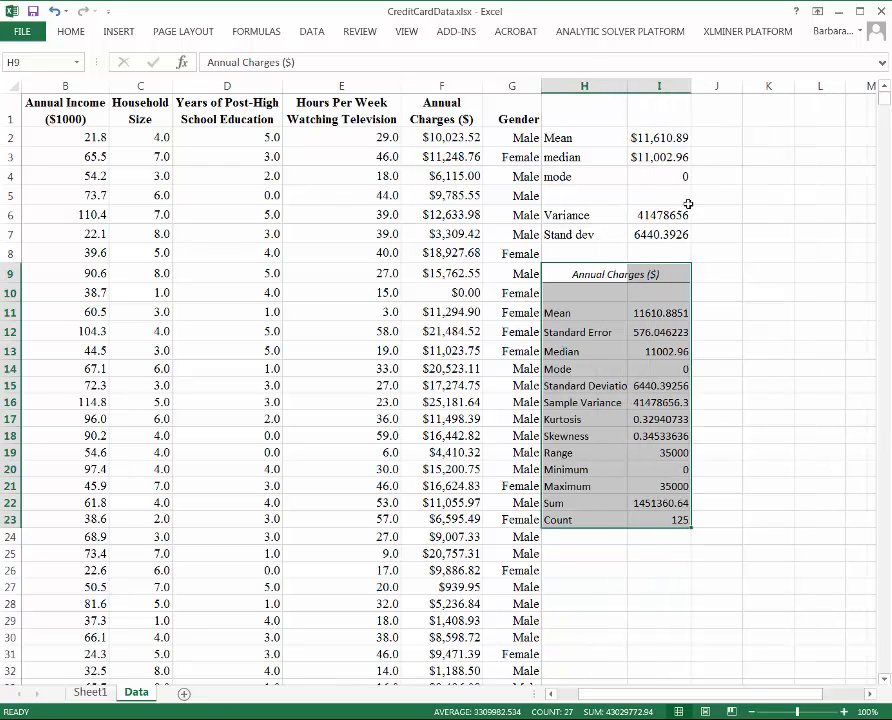
click(551, 313)
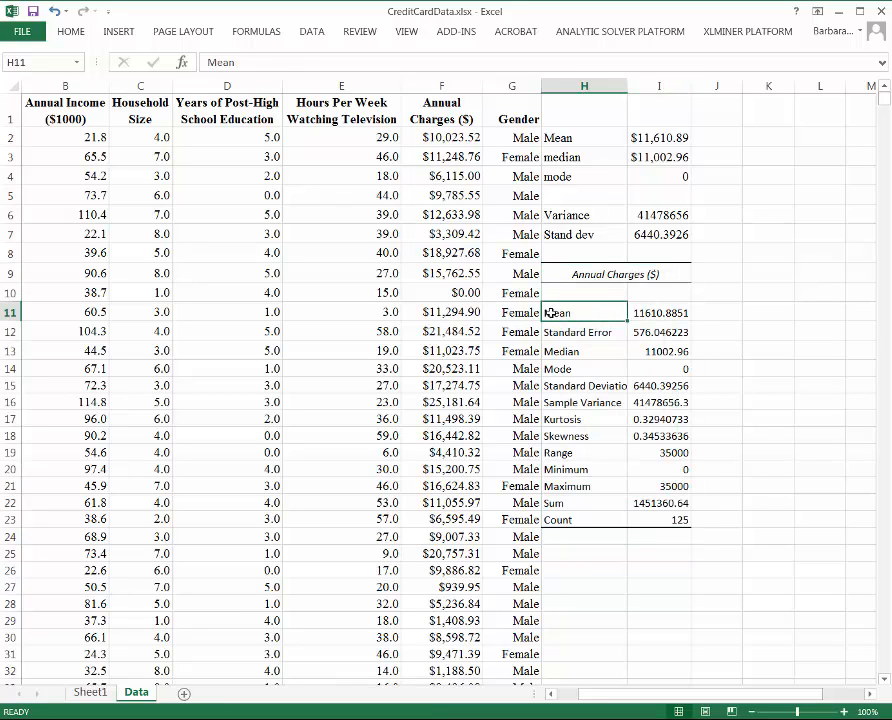
Highlight the Mean, Median and Mode rows of the summary statistics output, labels and values, with yellow fill
drag(551, 313, 650, 318)
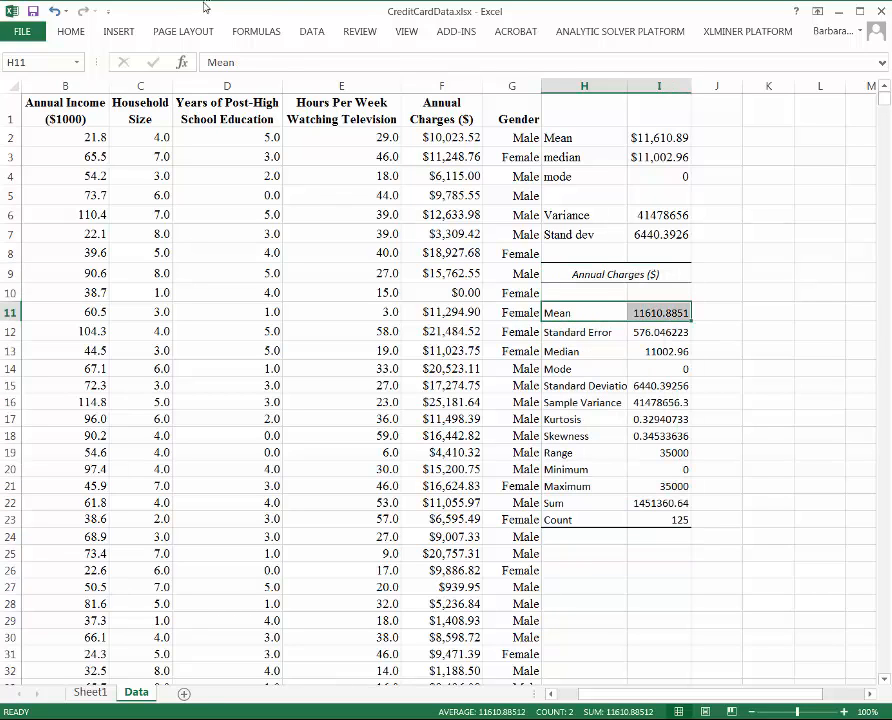
click(62, 31)
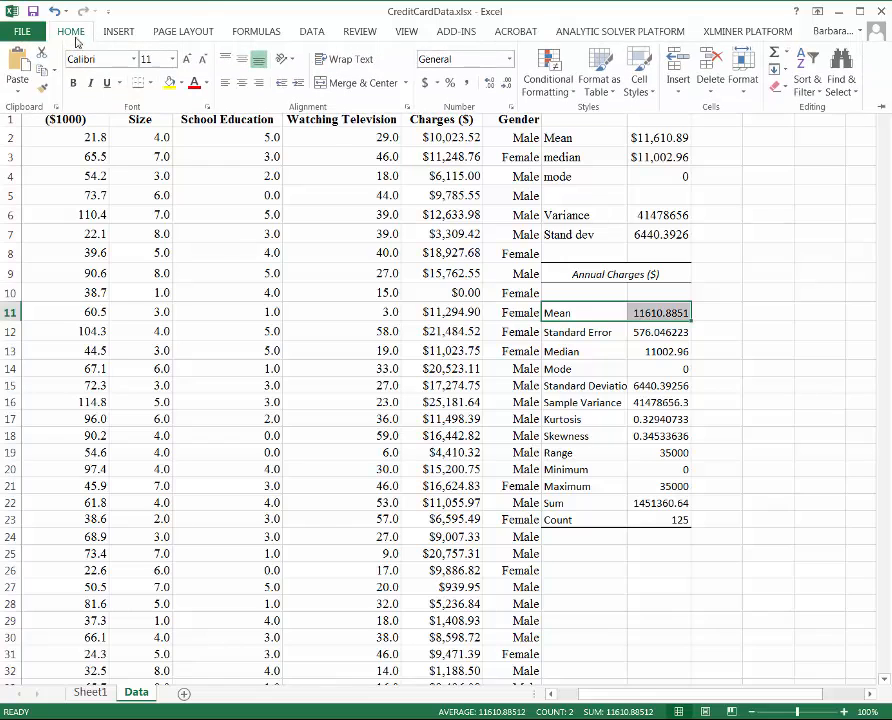
click(170, 83)
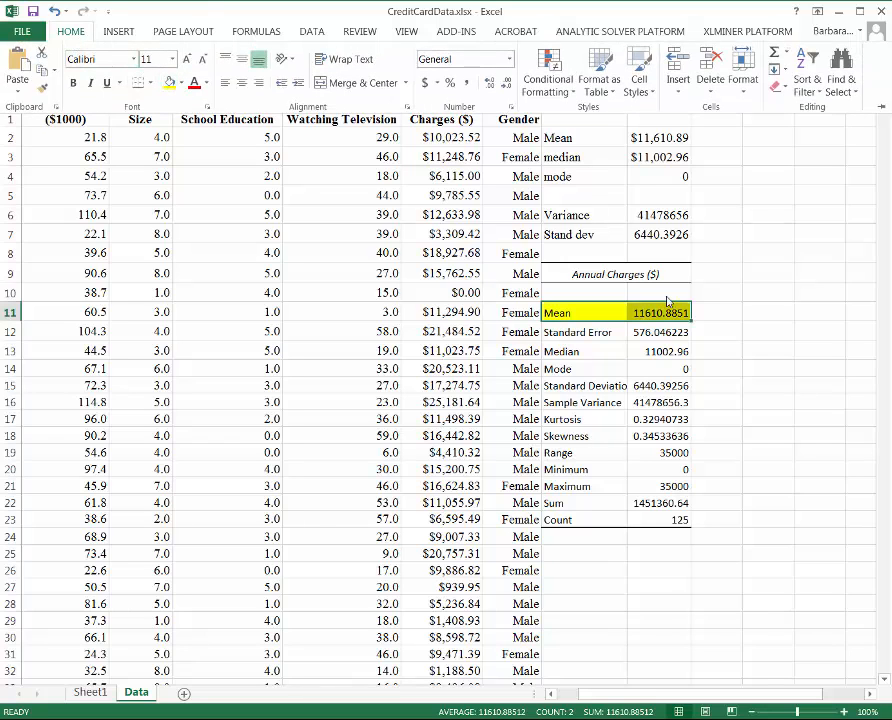
click(560, 356)
drag(560, 354, 648, 364)
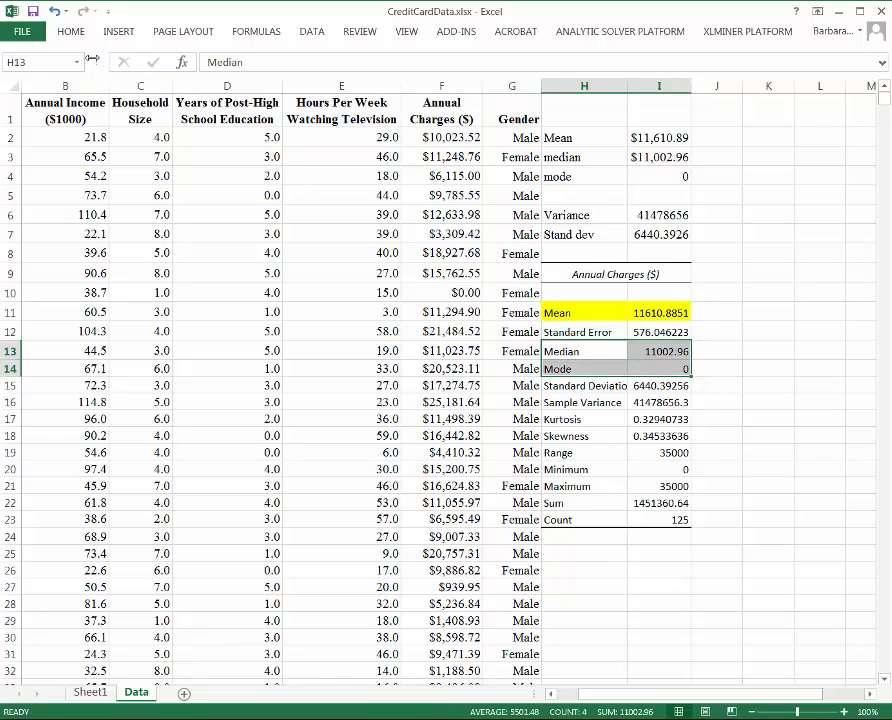
click(71, 35)
click(170, 83)
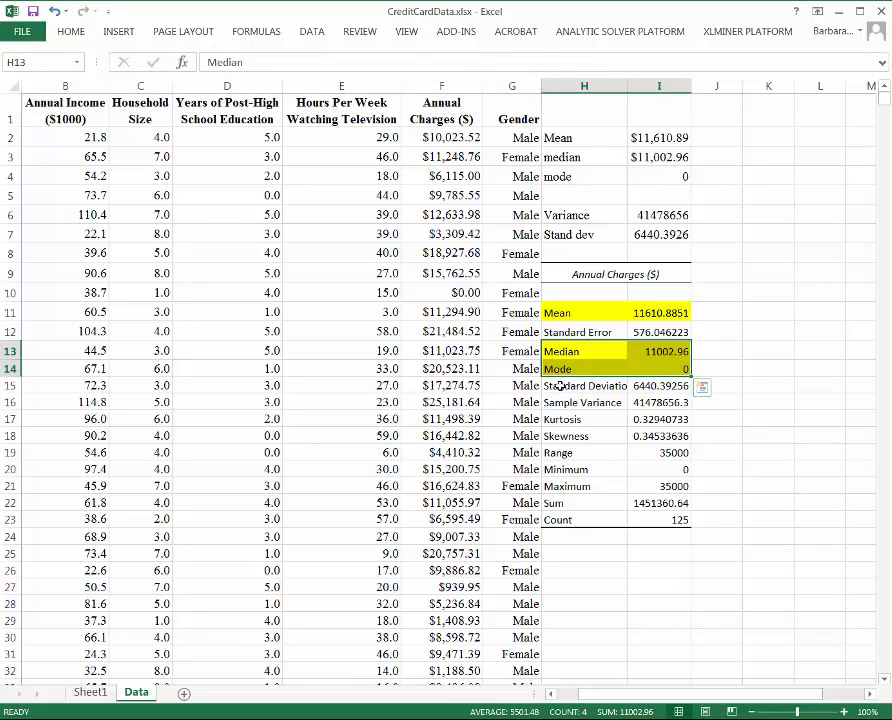
Change the font colour of the Standard Deviation and Sample Variance rows in the summary output to red
drag(560, 385, 640, 400)
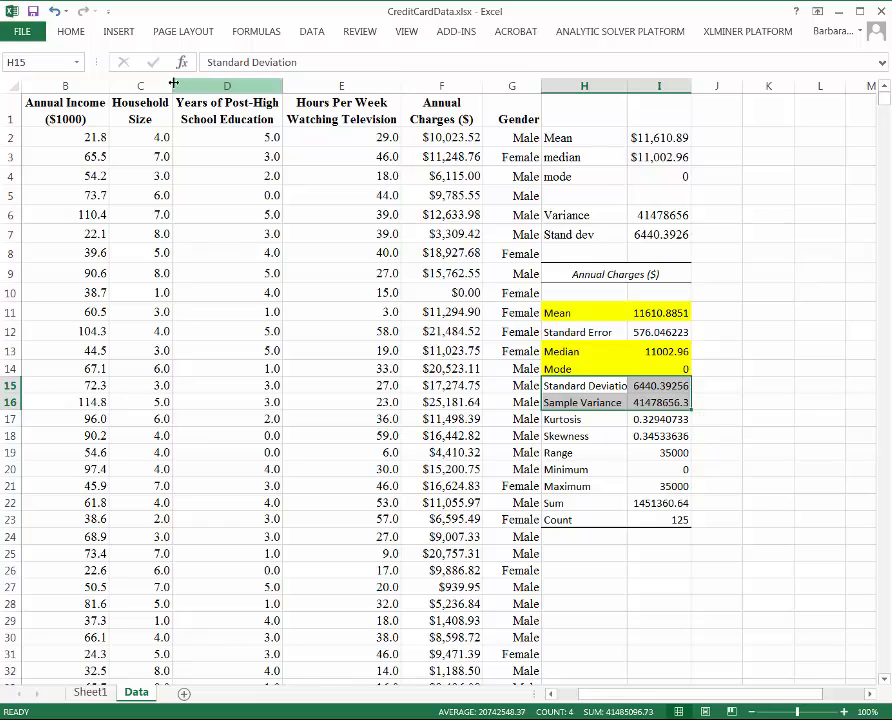
click(72, 32)
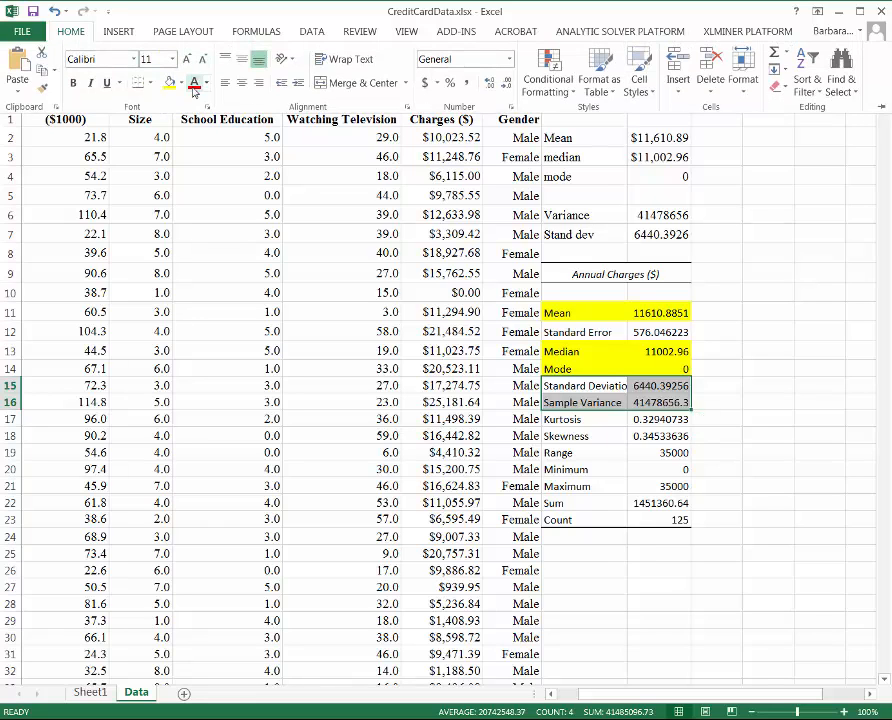
click(193, 83)
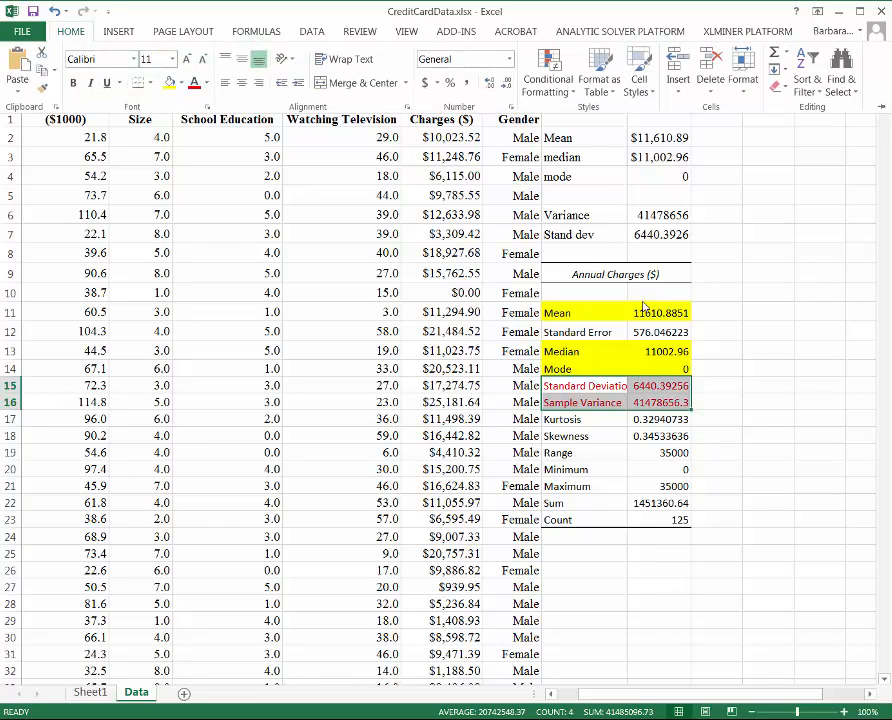
click(800, 520)
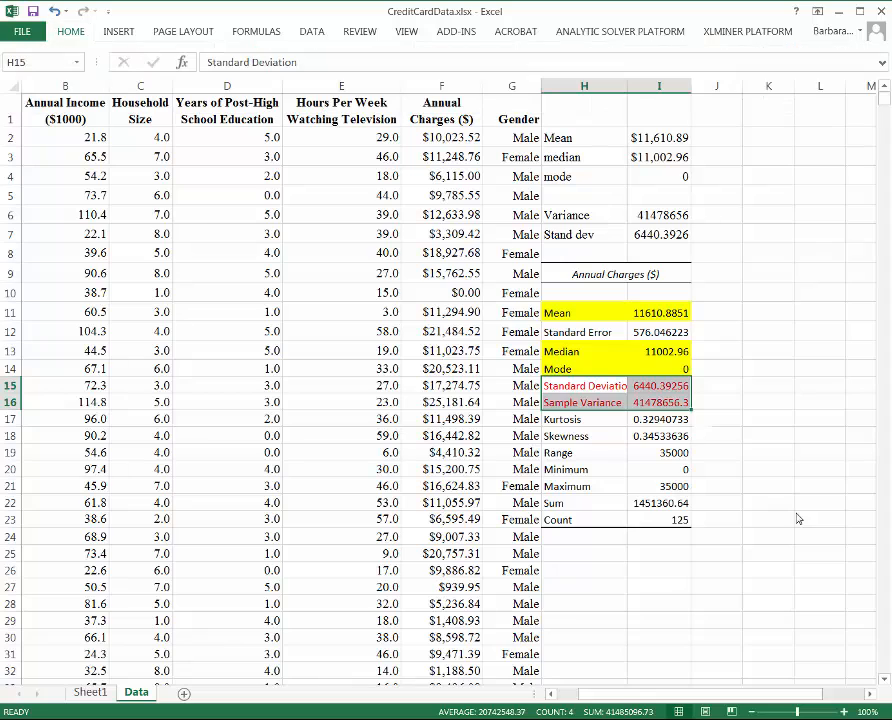
Enter the note "Z score = (X - mean)/SD" in cell H26 below the summary statistics
click(605, 570)
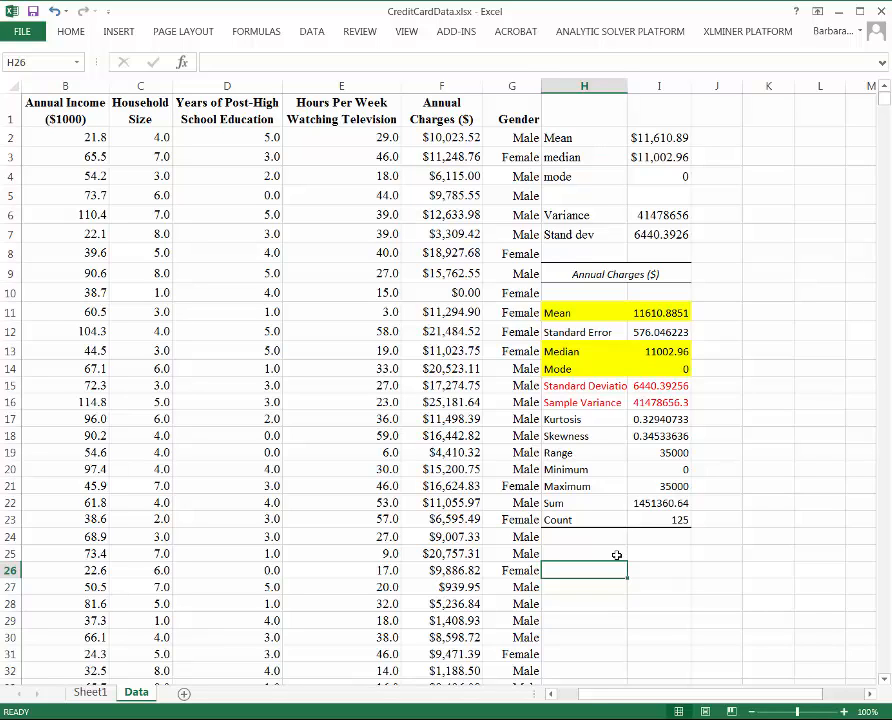
text(Z score)
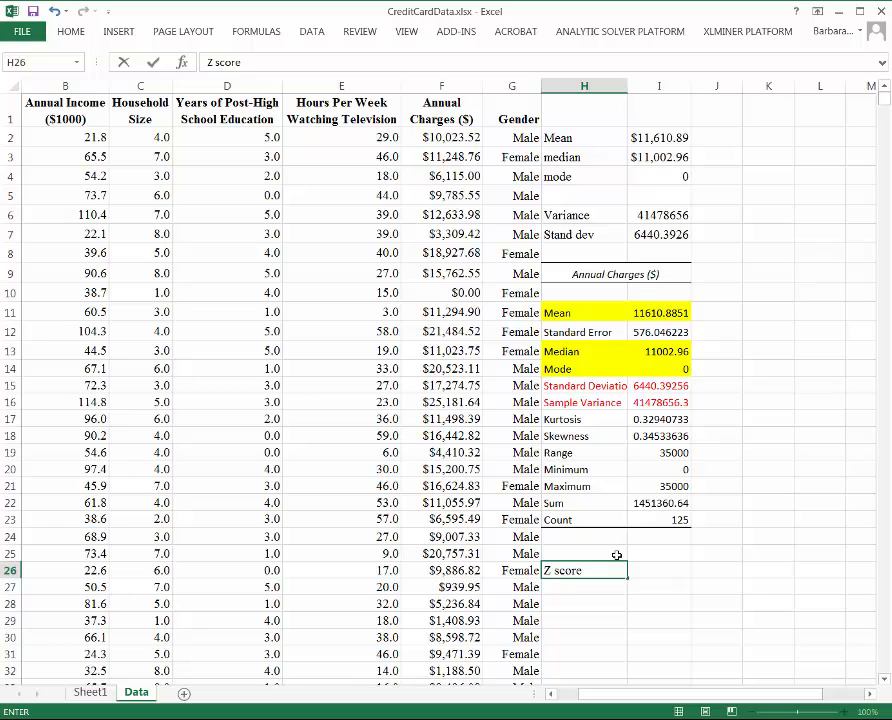
text( = (X - mean)/SD)
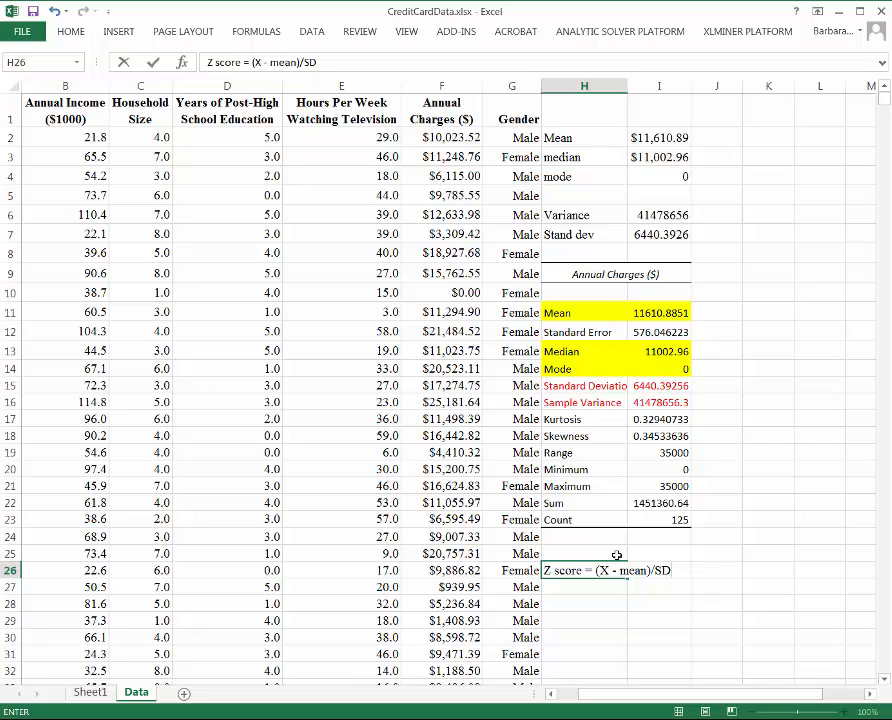
key(Return)
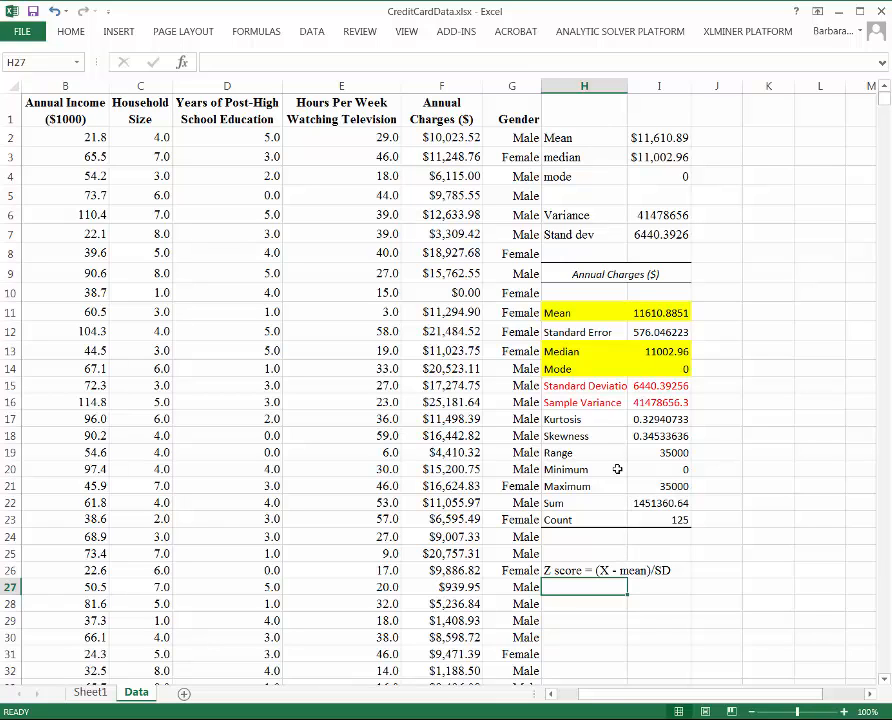
Highlight the Minimum and Maximum rows of the summary statistics output with yellow fill
drag(560, 469, 662, 487)
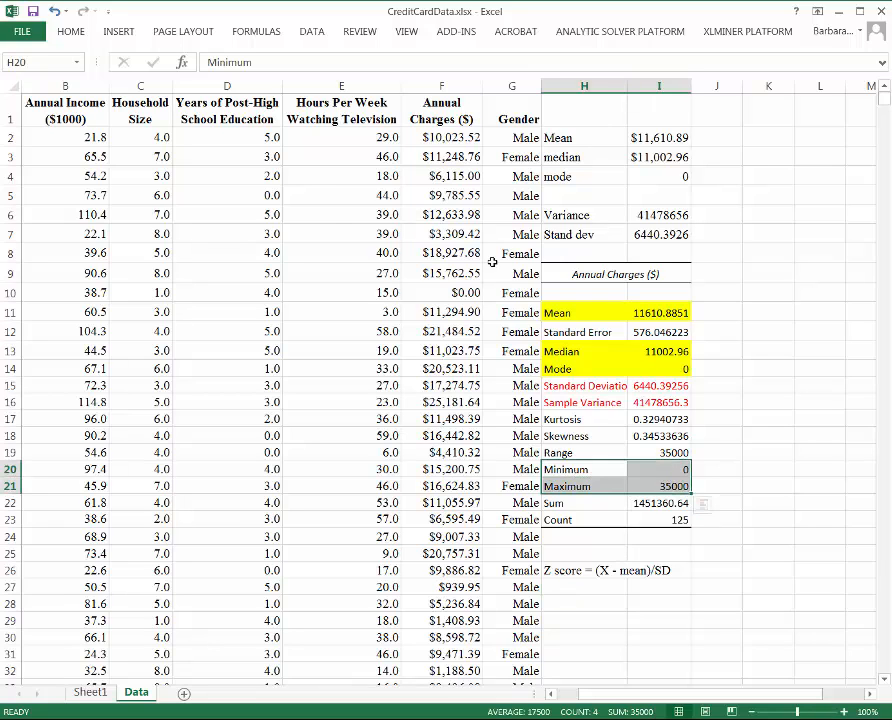
click(66, 31)
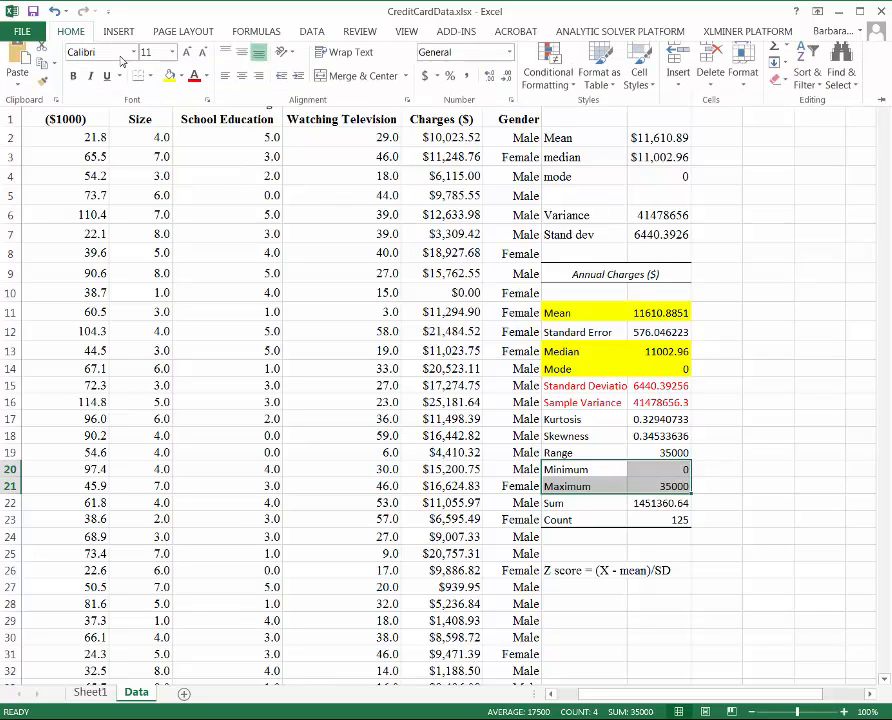
click(170, 82)
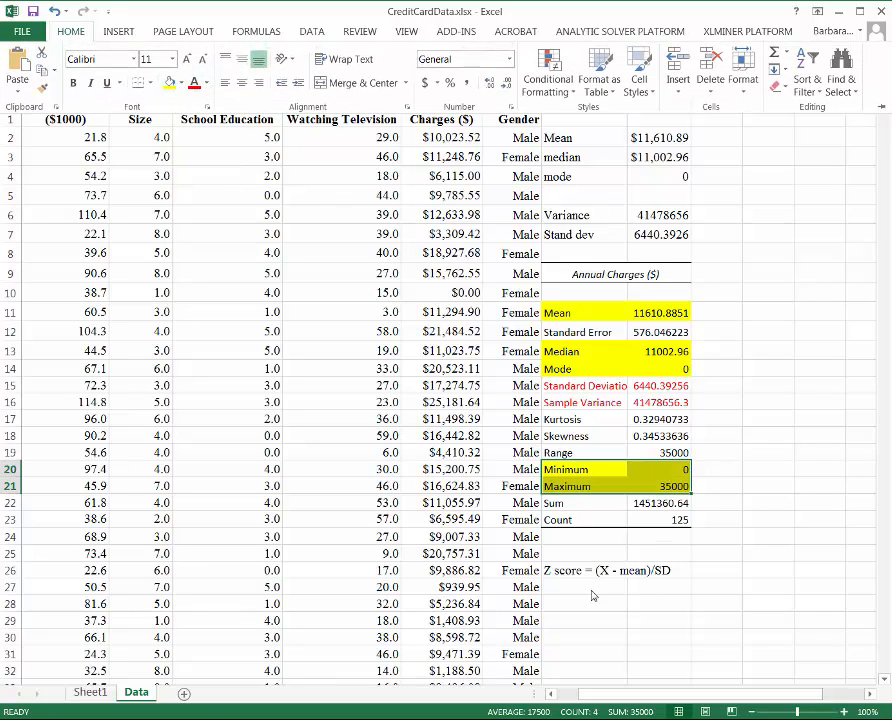
click(655, 587)
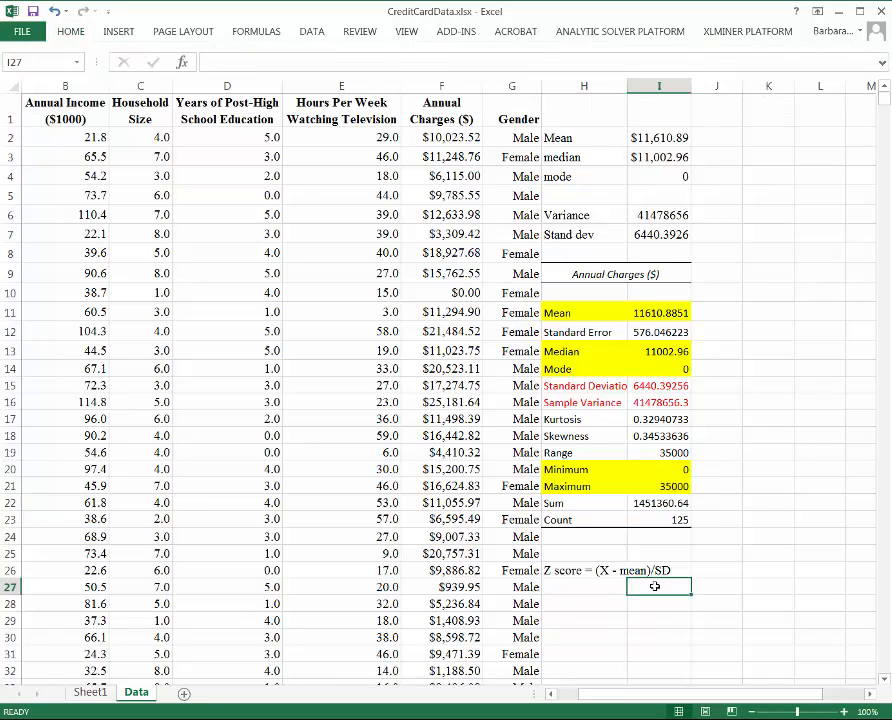
Calculate the z-score of the minimum charge in J20 with the formula =(I20-I11)/I15
click(724, 472)
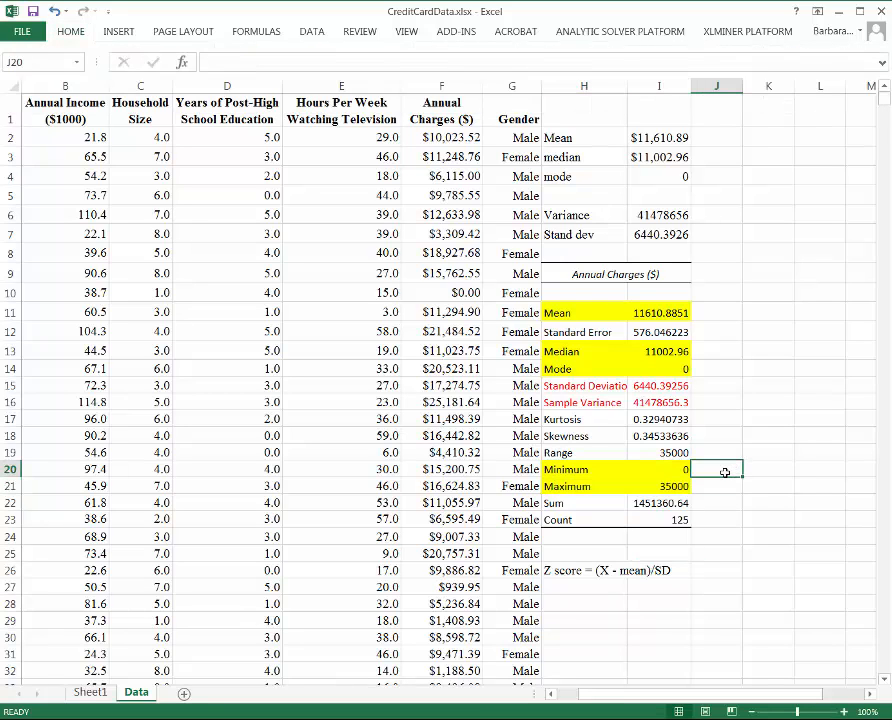
text(=()
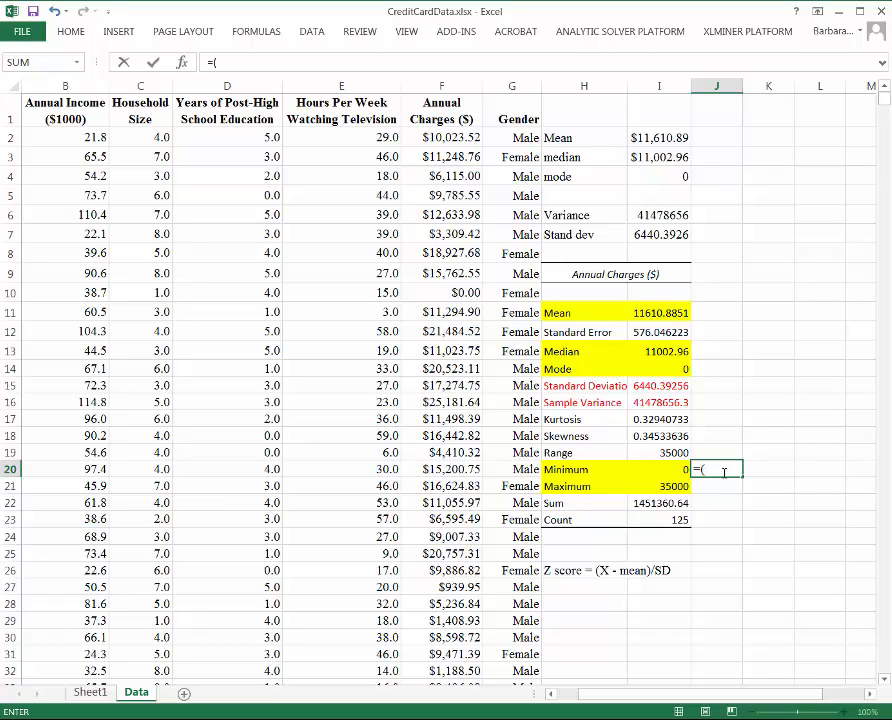
click(652, 469)
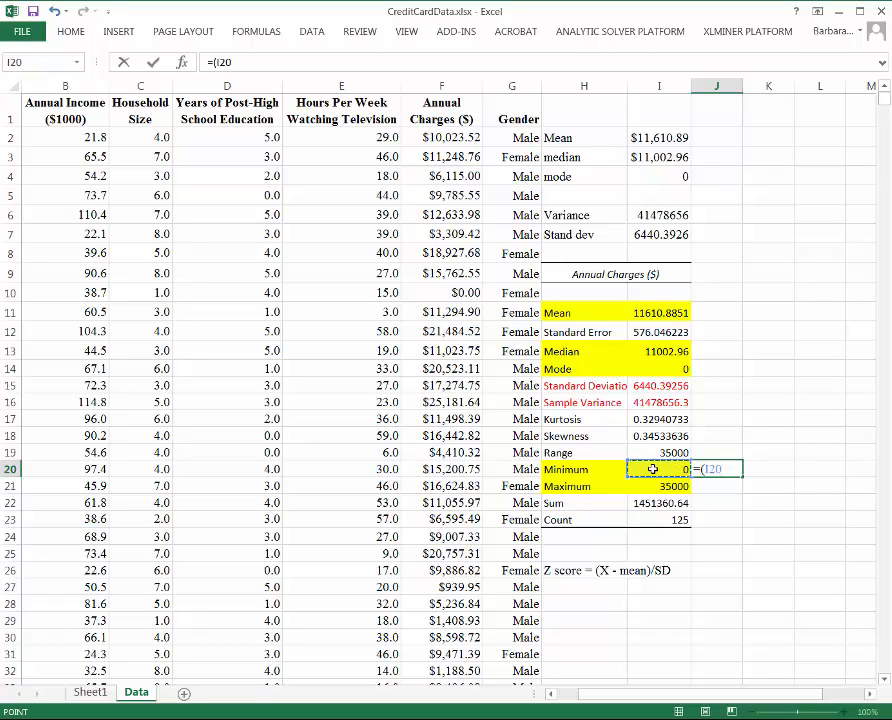
text(-)
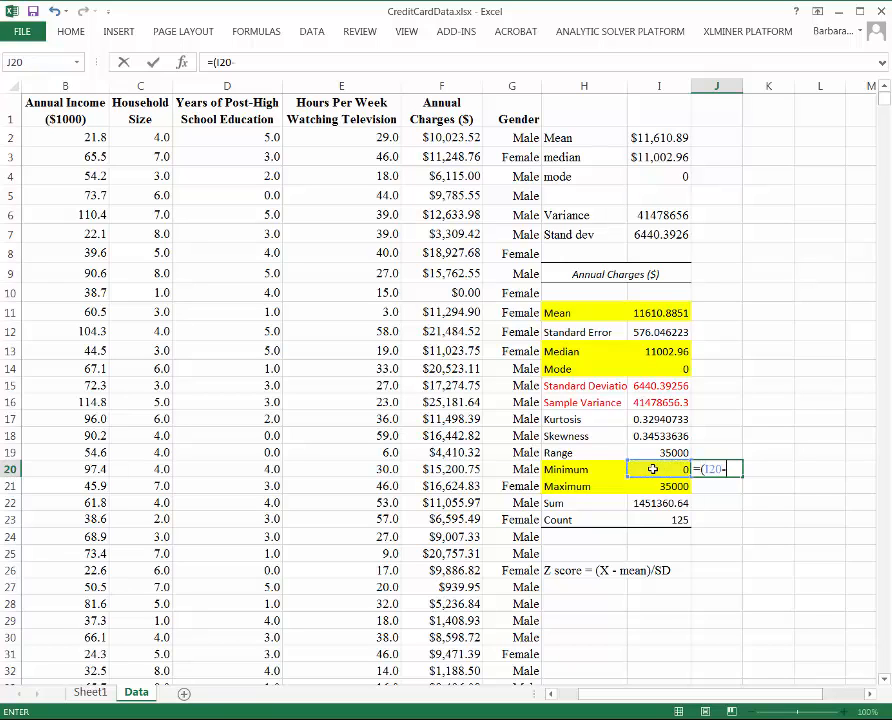
click(662, 313)
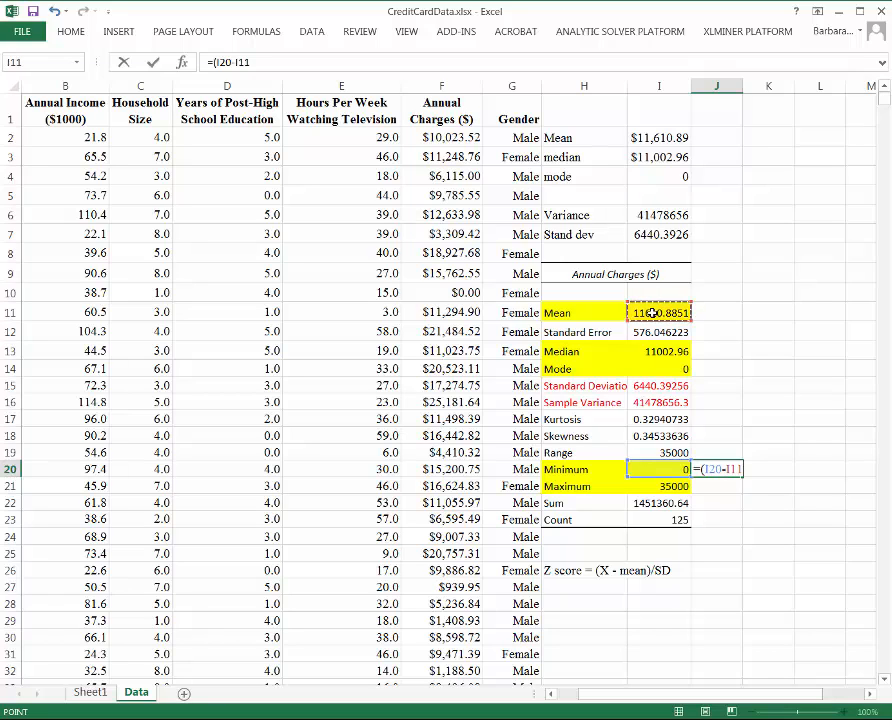
text()/)
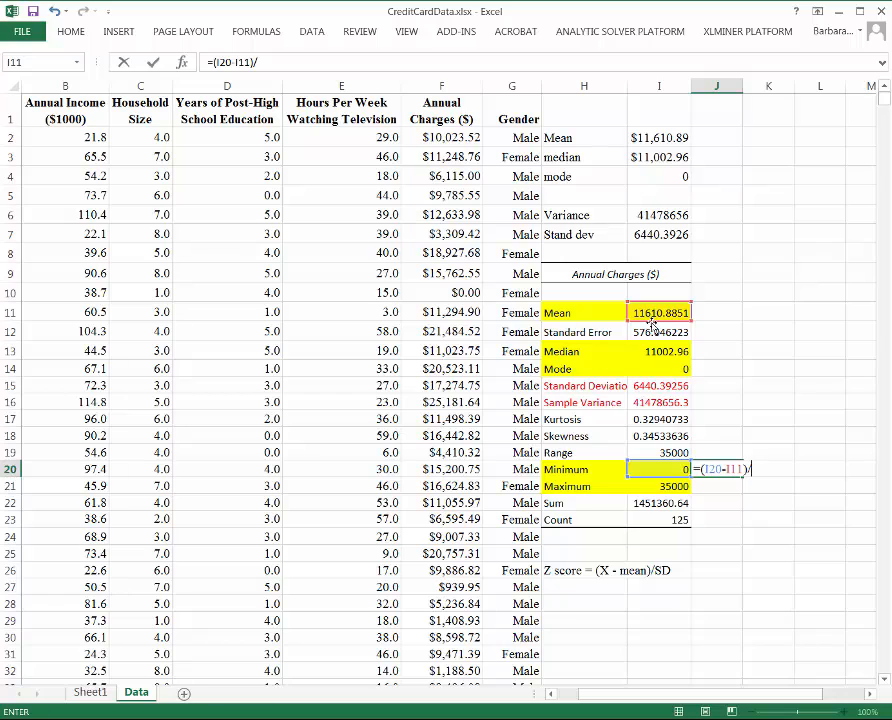
click(652, 385)
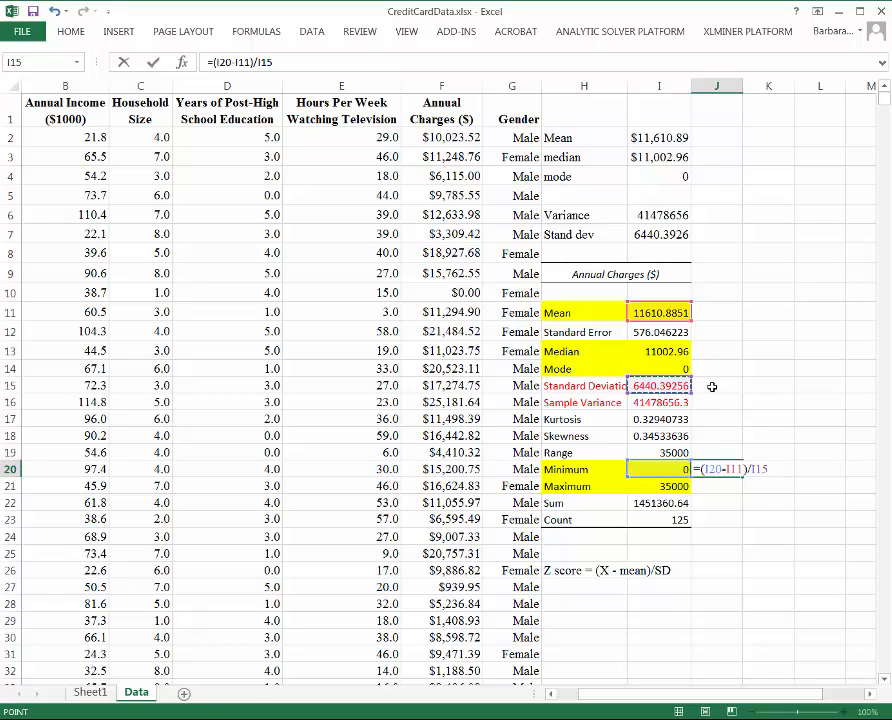
key(Return)
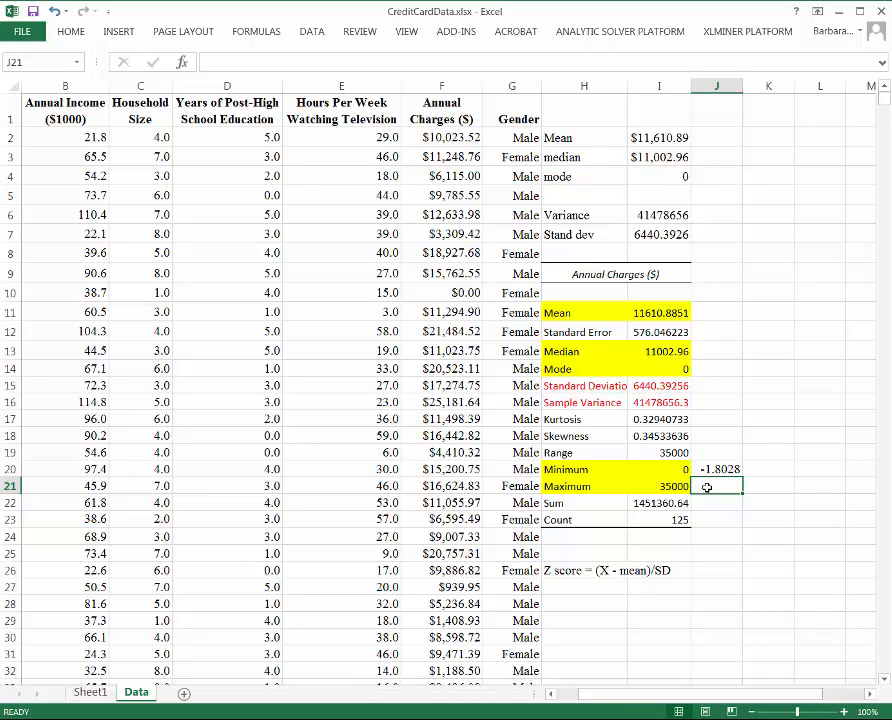
Calculate the z-score of the maximum charge in J21 with the formula =(I21-I11)/I15
text(=()
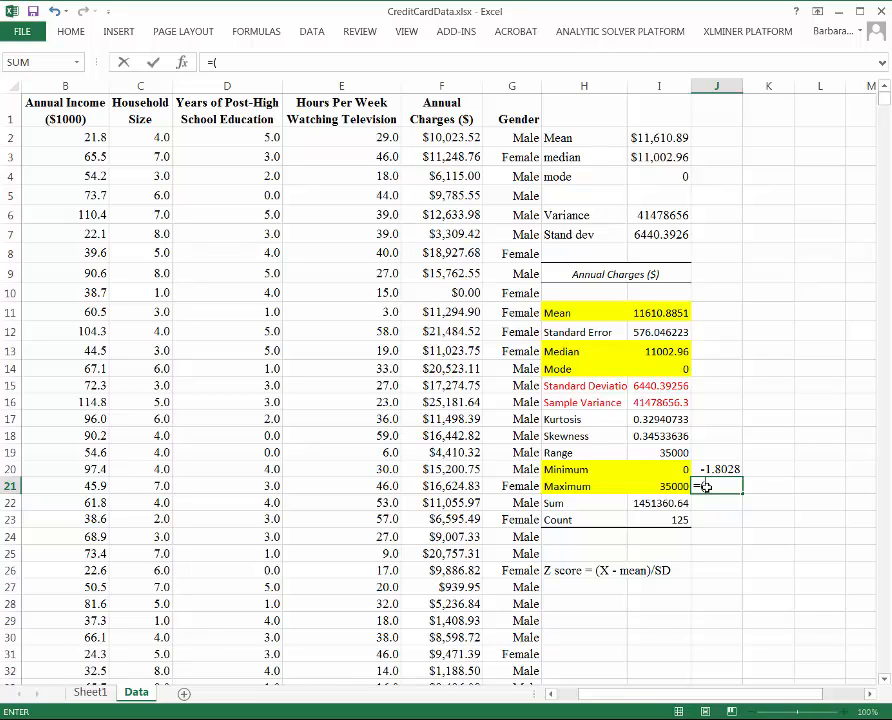
click(663, 488)
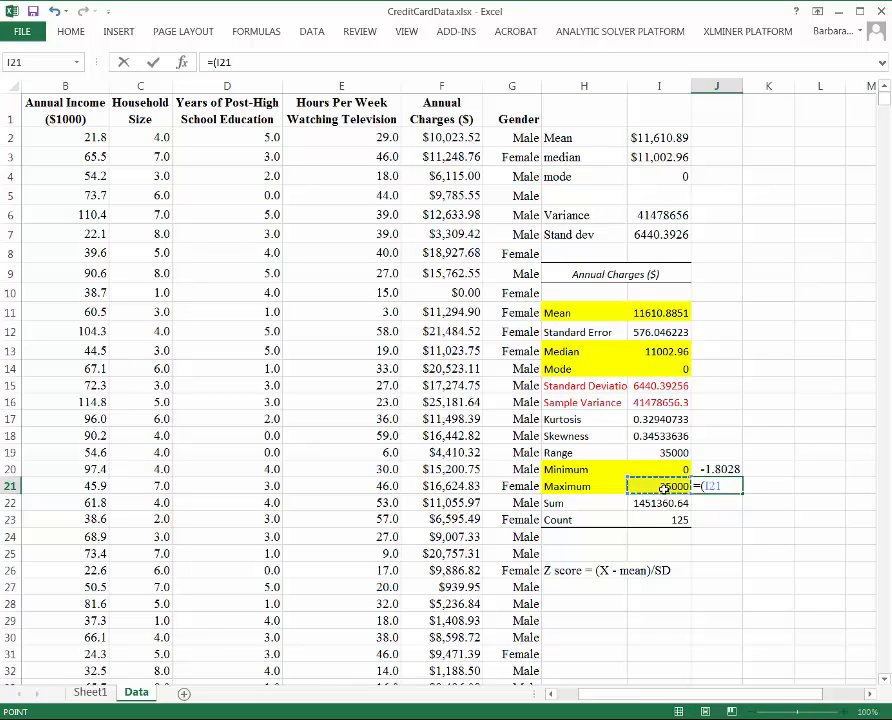
text(-)
click(631, 312)
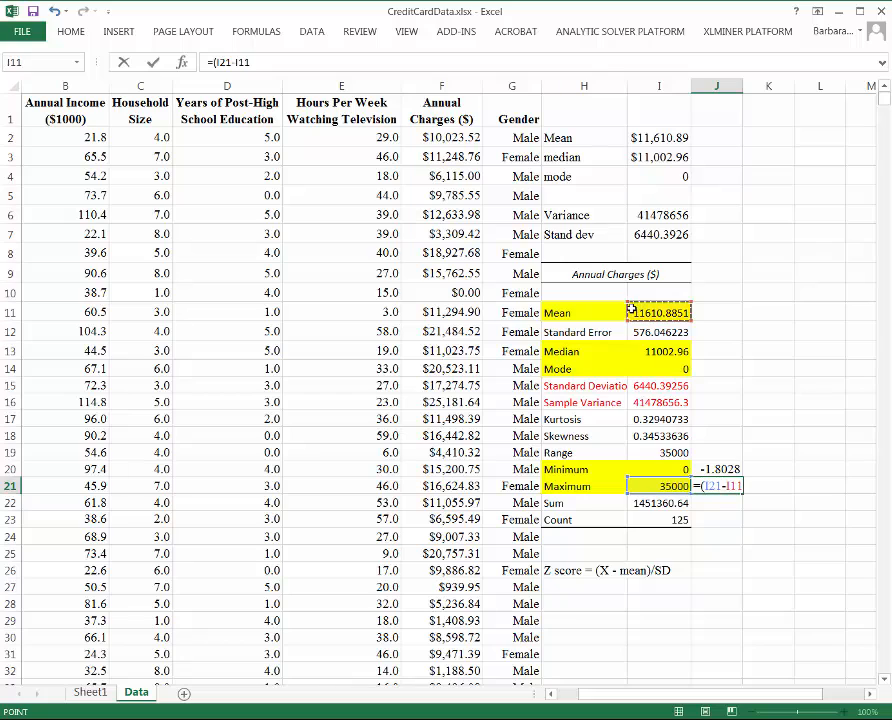
text()/)
click(651, 386)
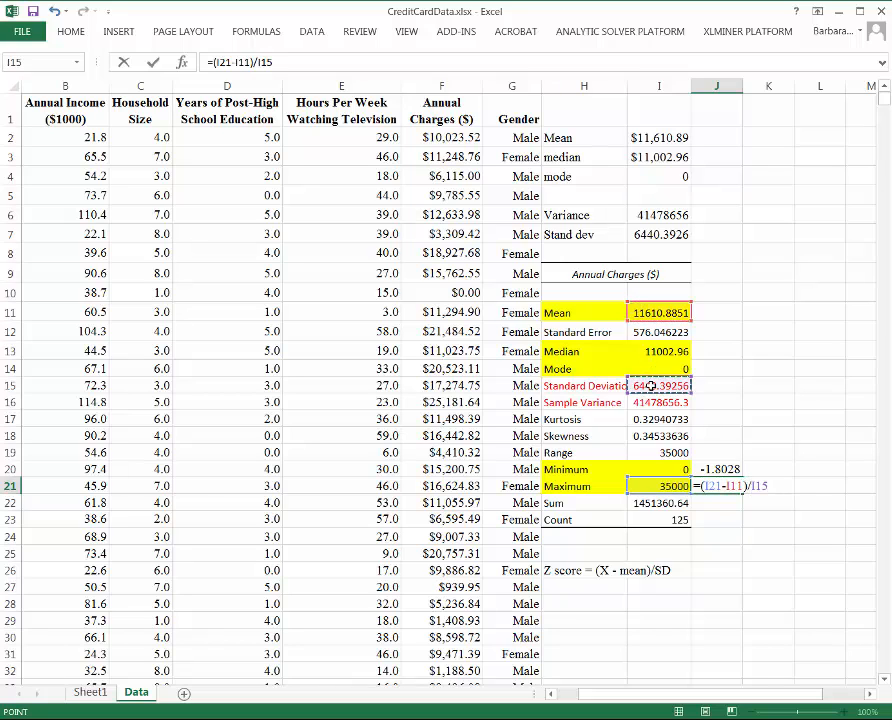
key(Return)
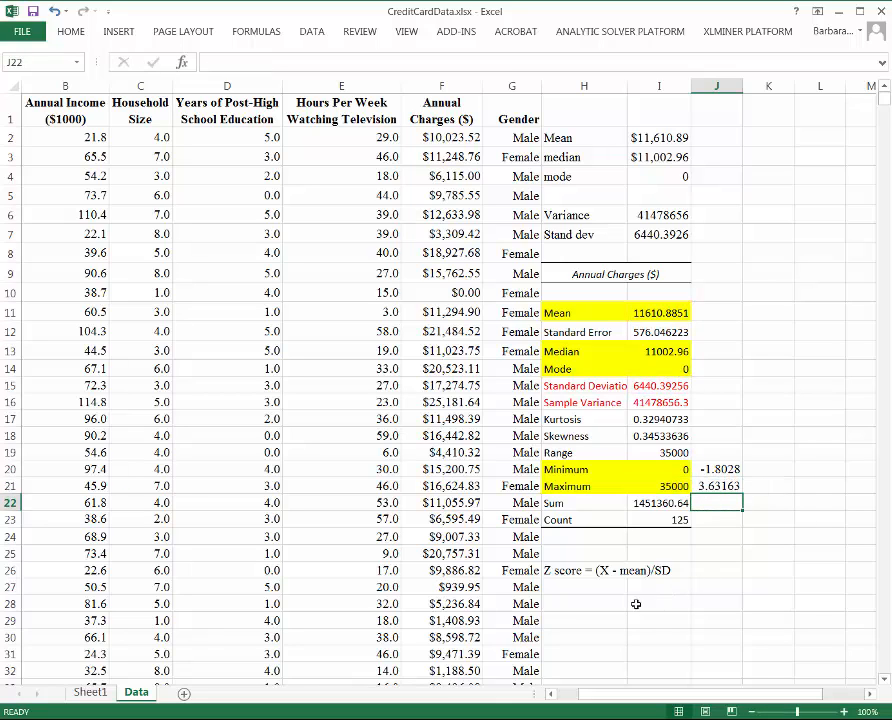
Enter the note "outlier = more than 3 SDs from center" in cell H27 under the z-score formula note
click(568, 587)
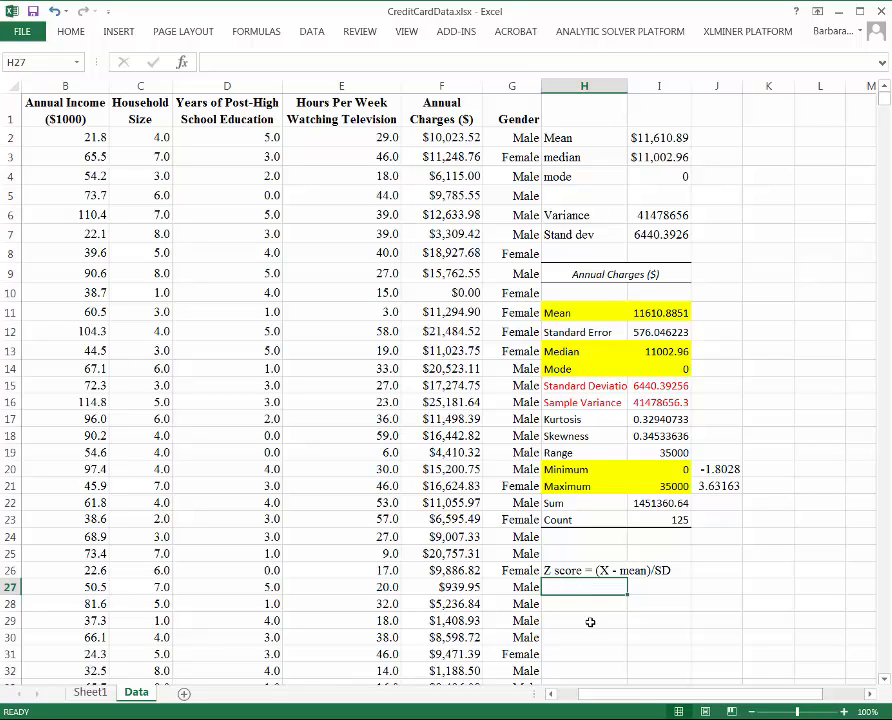
text(outlier)
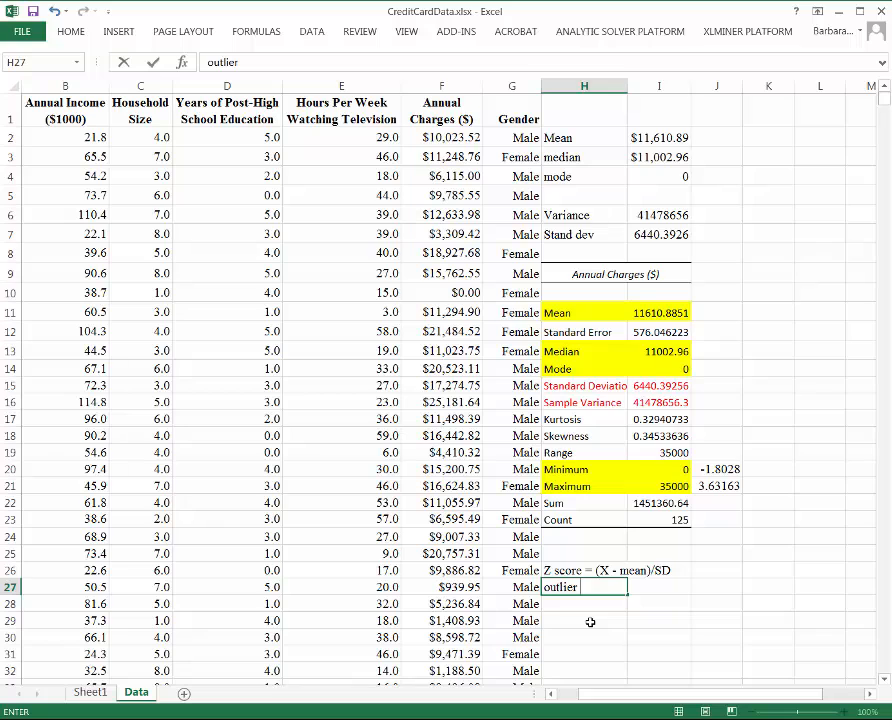
text( = more than 3 SD)
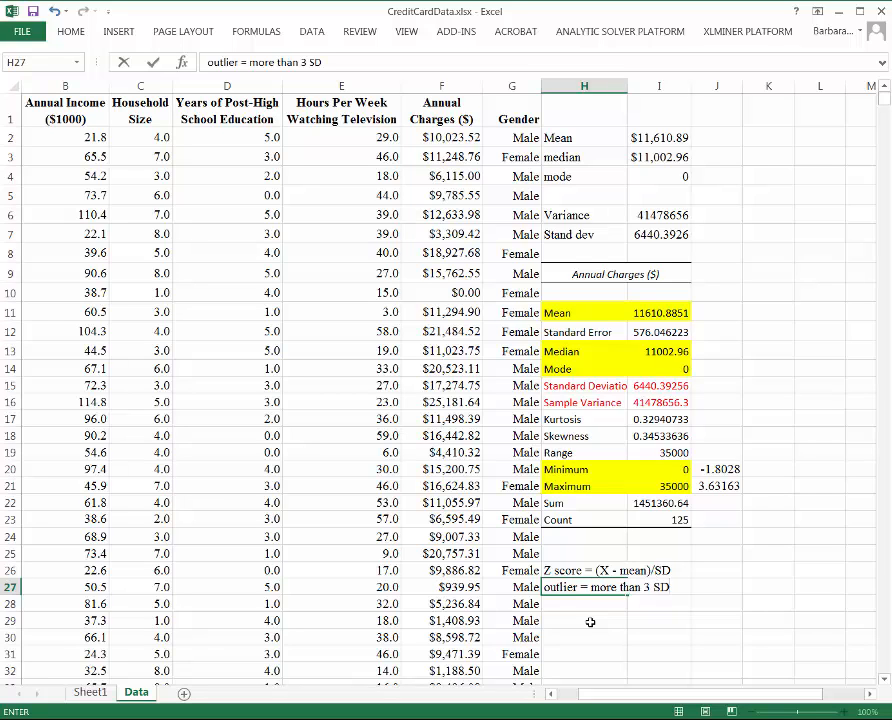
text(s from center)
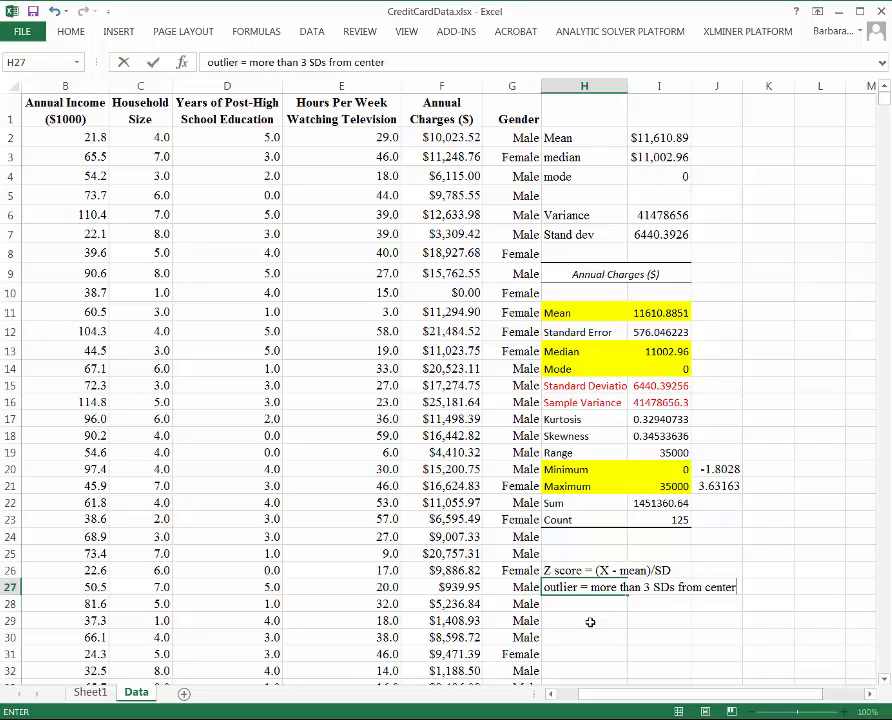
key(Return)
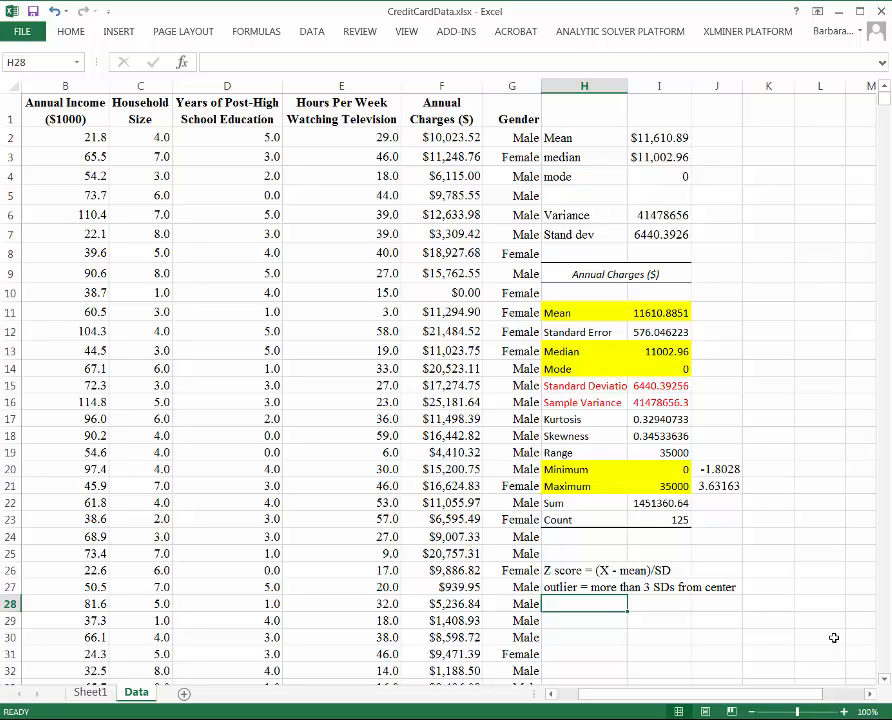
Calculate the correlation between weekly television hours and annual charges in H29 with the formula =correl(e2:e126,f2:f126)
key(Down)
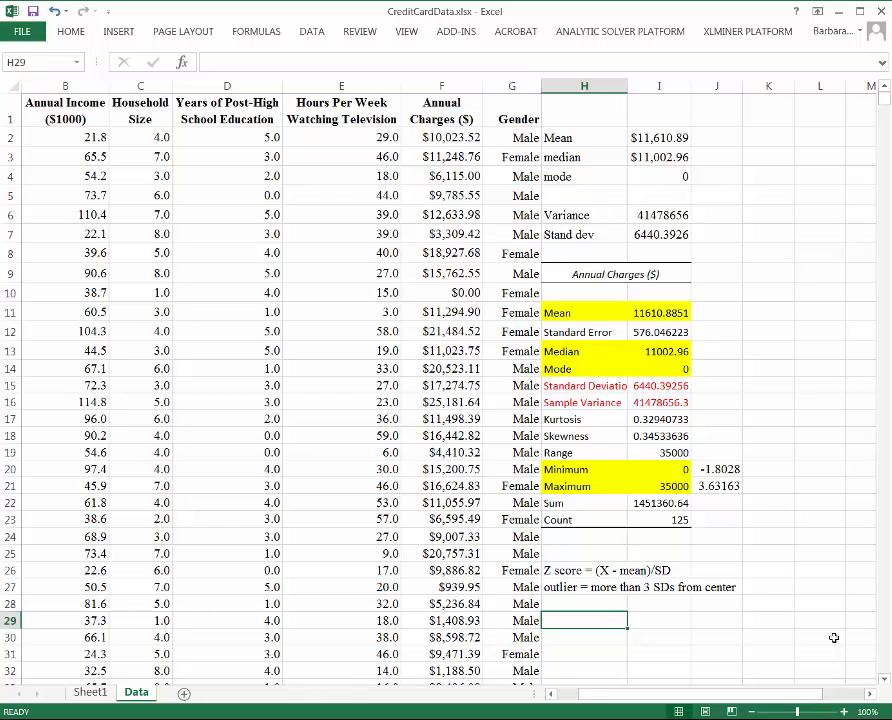
text(=co)
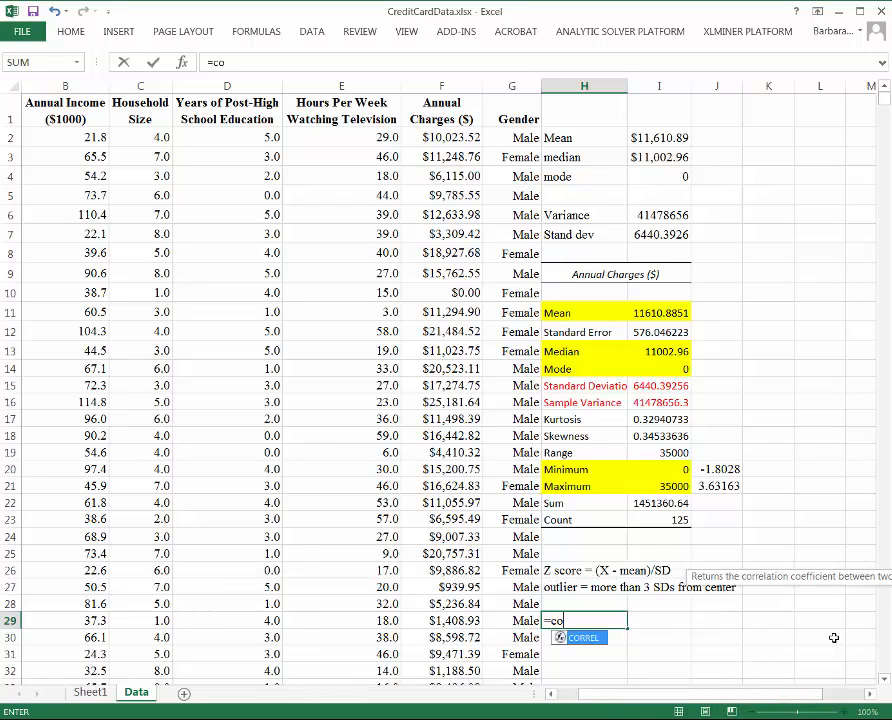
text(rrel()
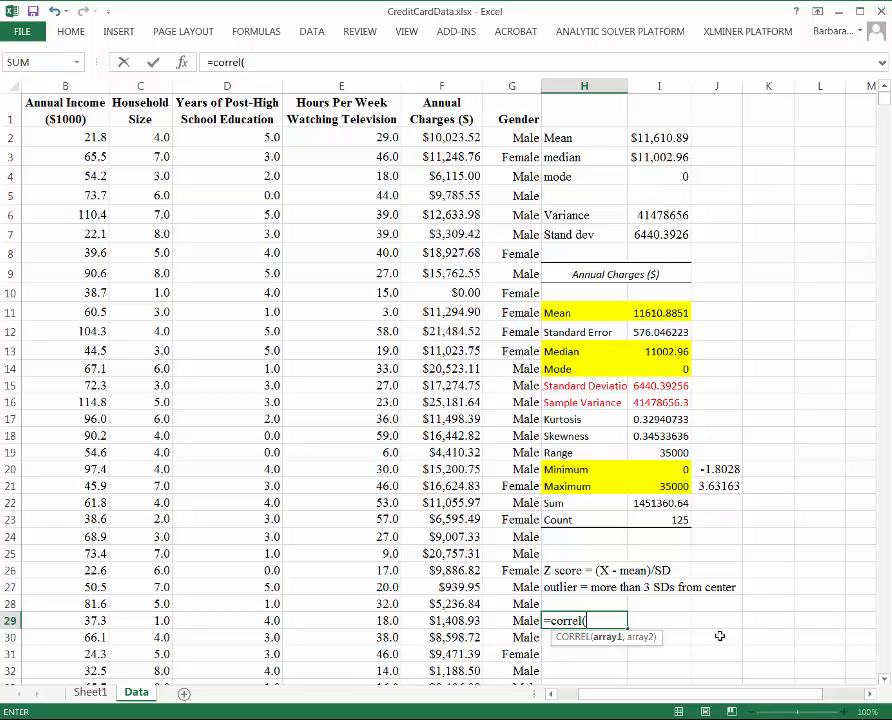
text(e2)
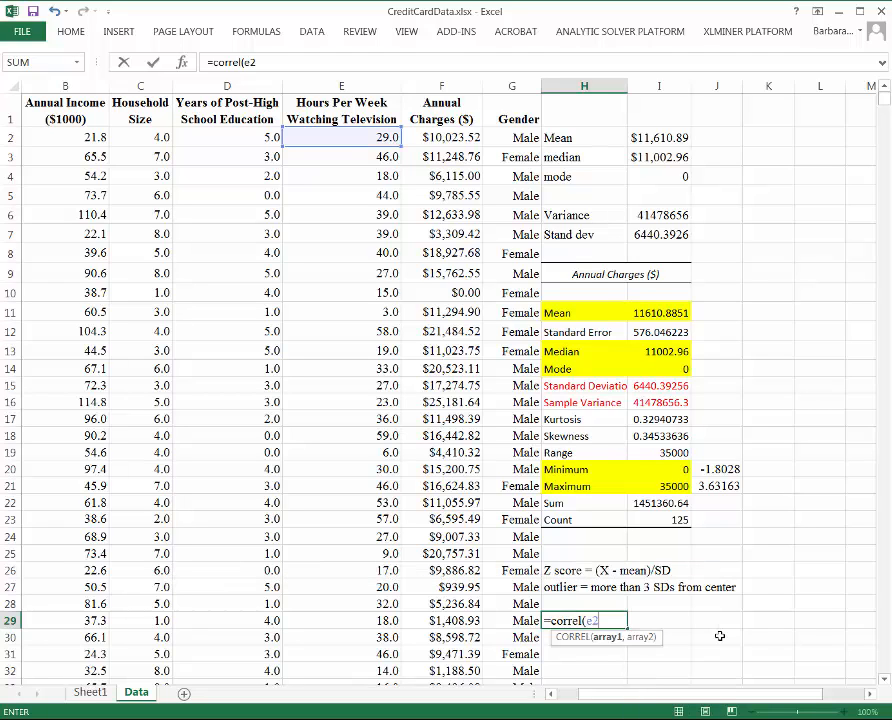
text(:e126)
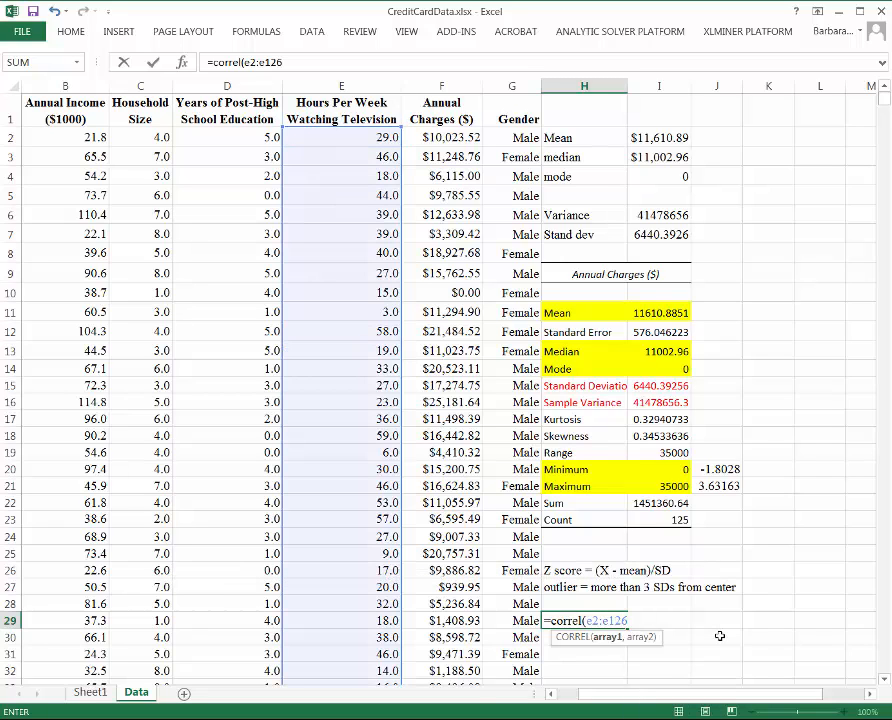
text(,f2:)
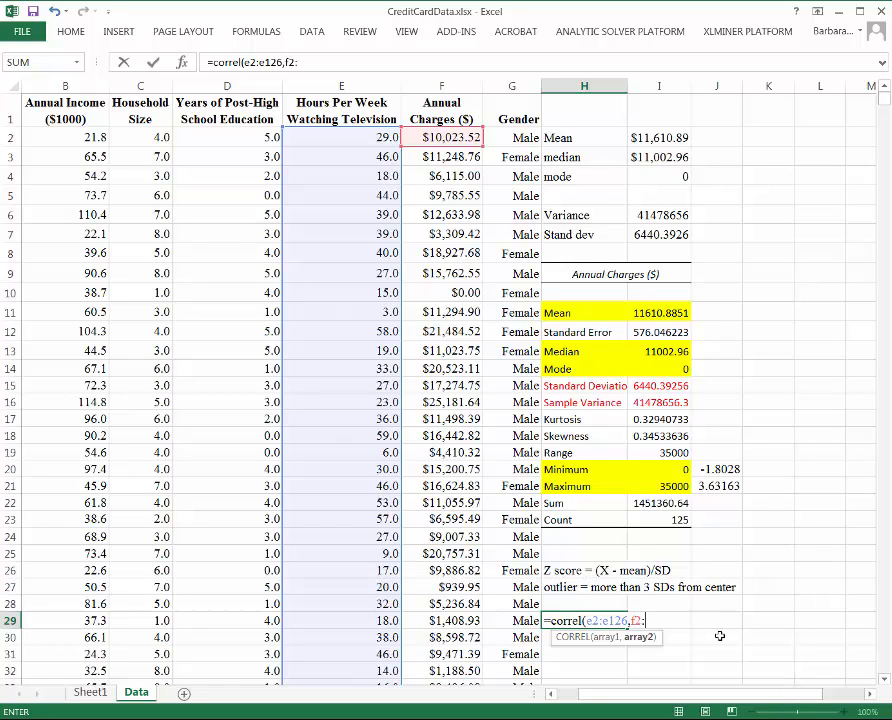
text(f126))
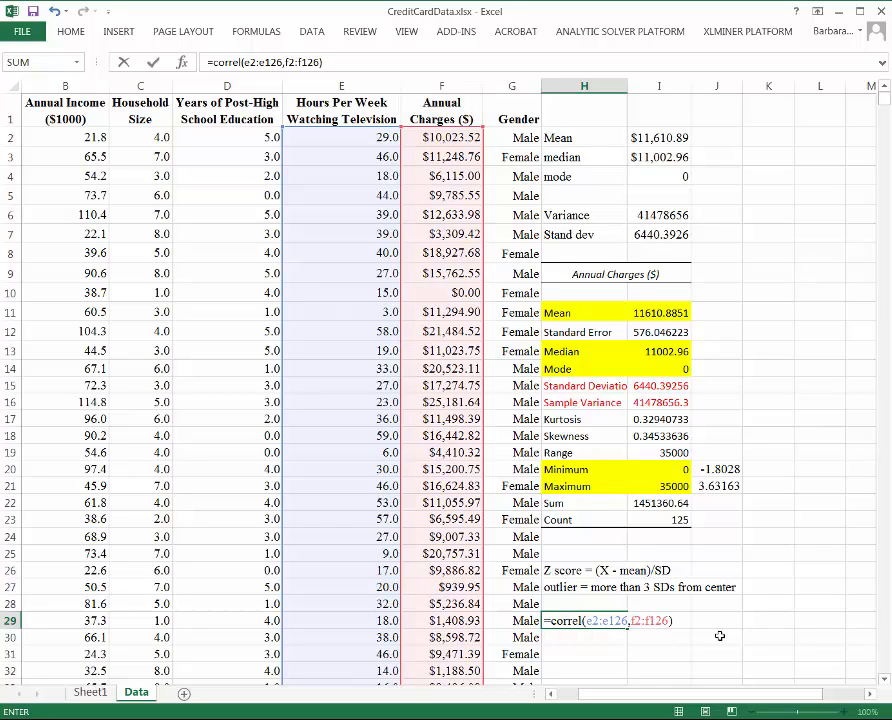
key(Return)
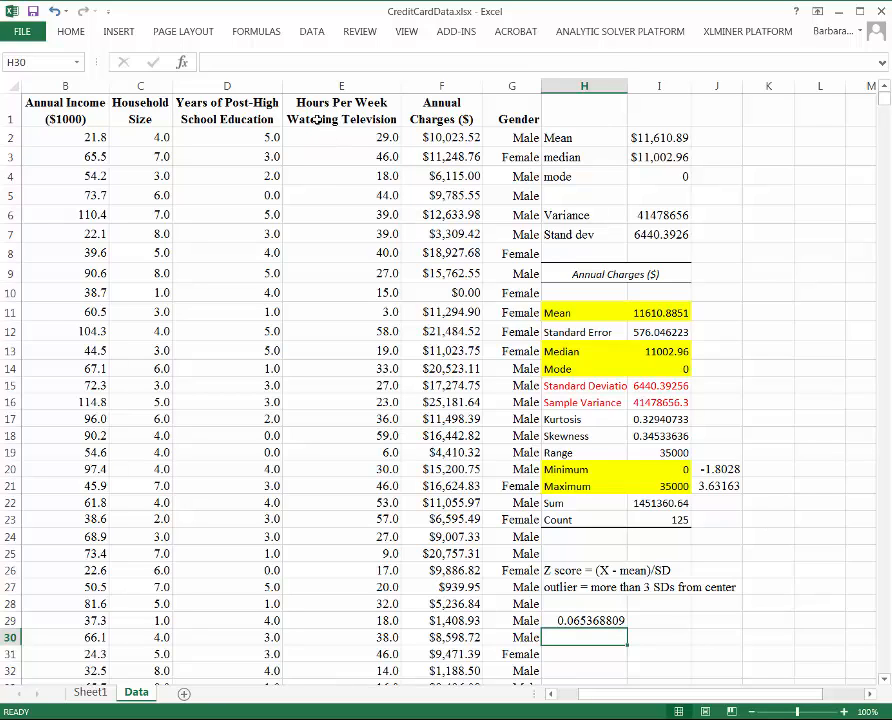
Plot weekly television hours against annual charges (E1:F126) as a scatter chart with a trendline, and delete the chart after viewing it
drag(316, 117, 464, 582)
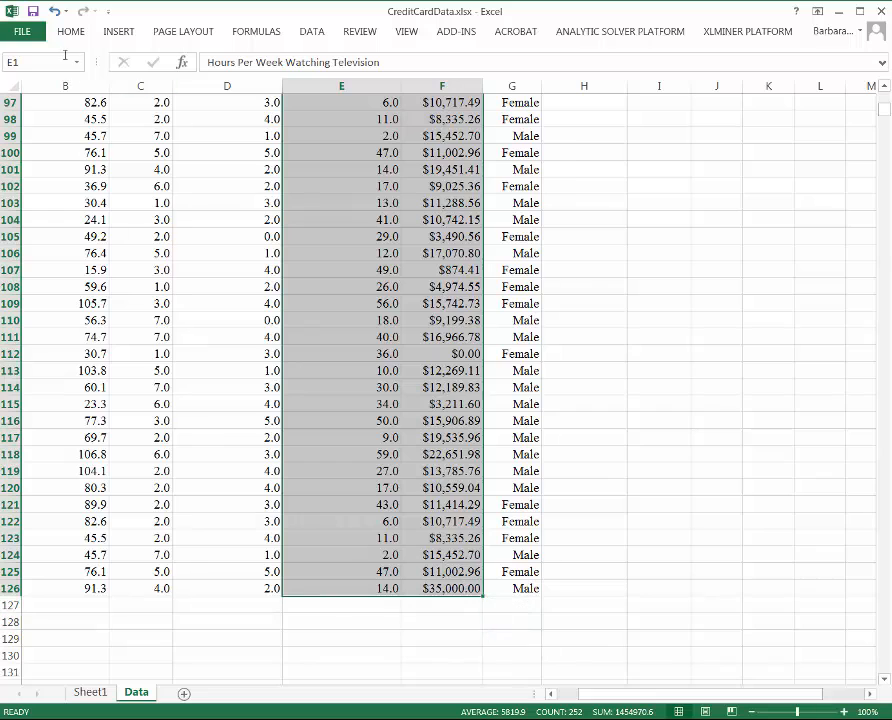
click(118, 31)
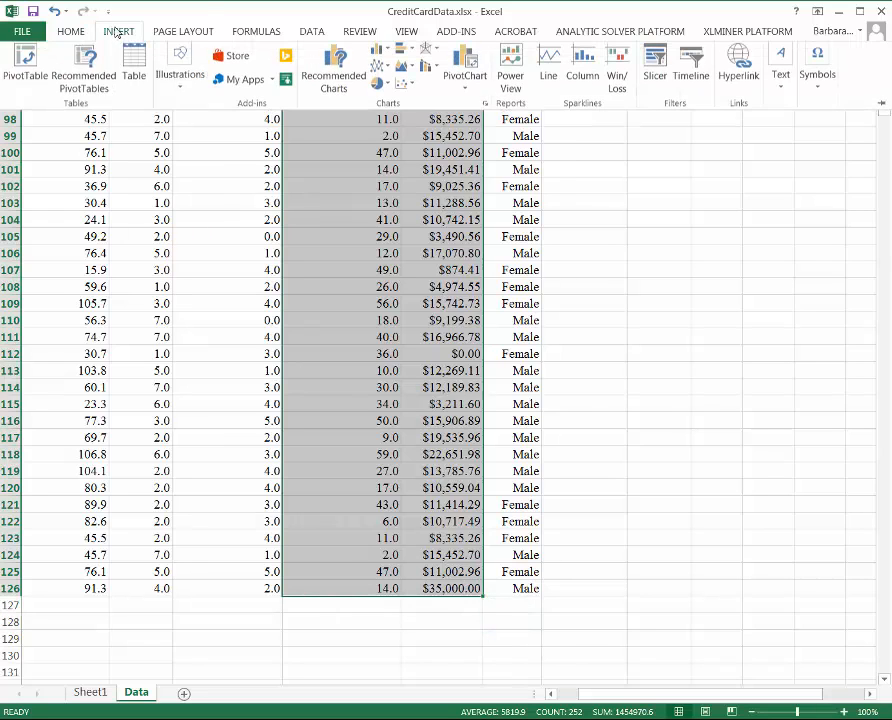
click(403, 93)
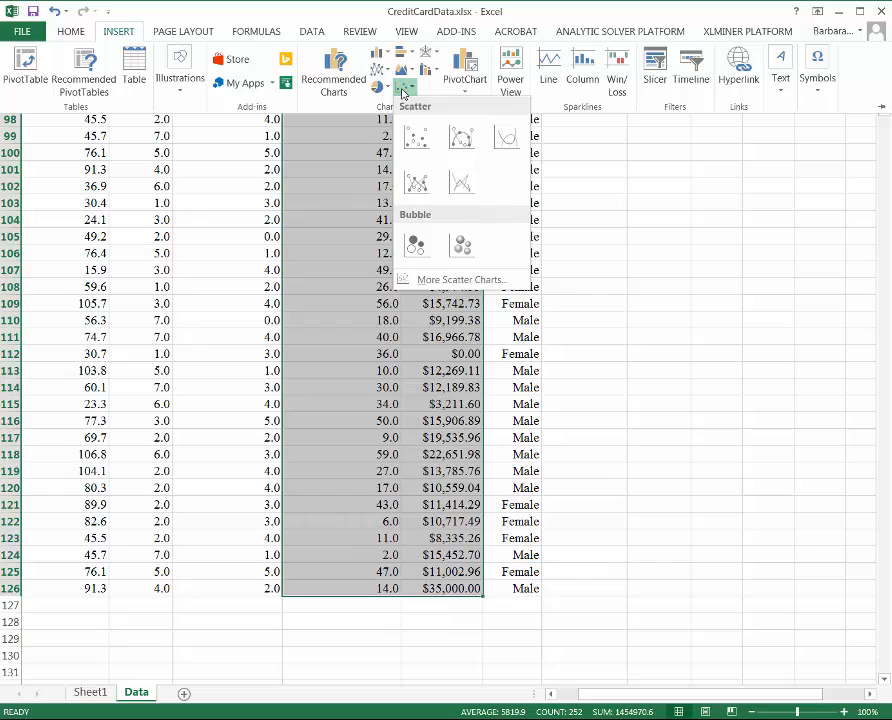
click(416, 138)
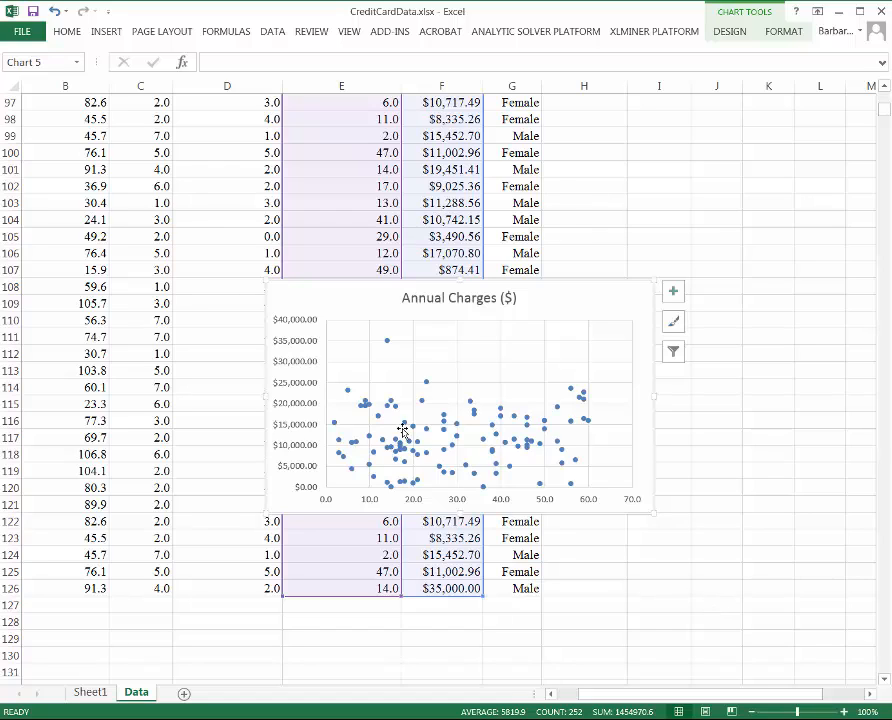
click(676, 297)
click(708, 421)
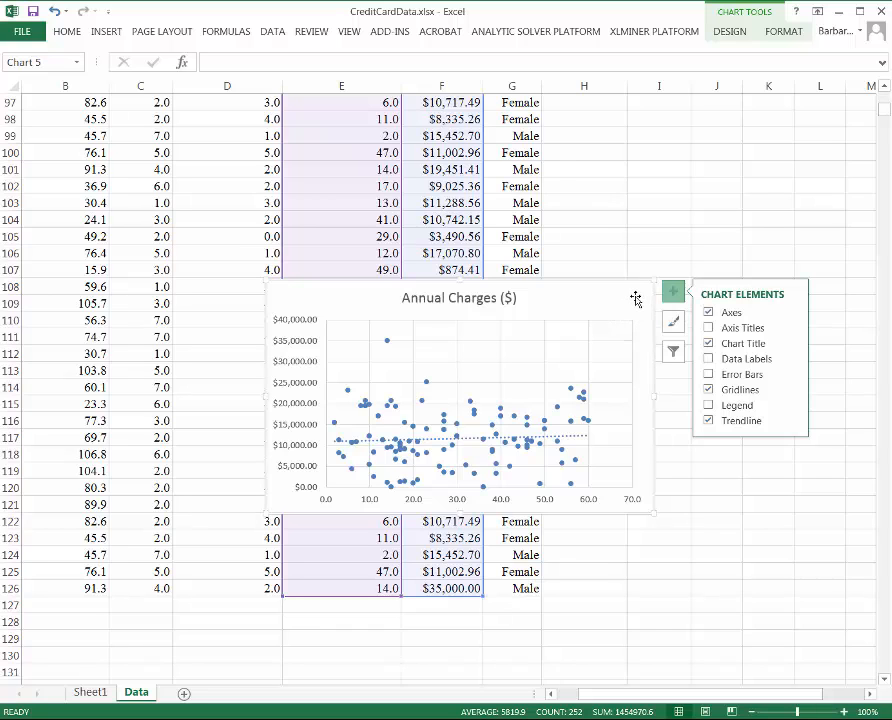
key(Delete)
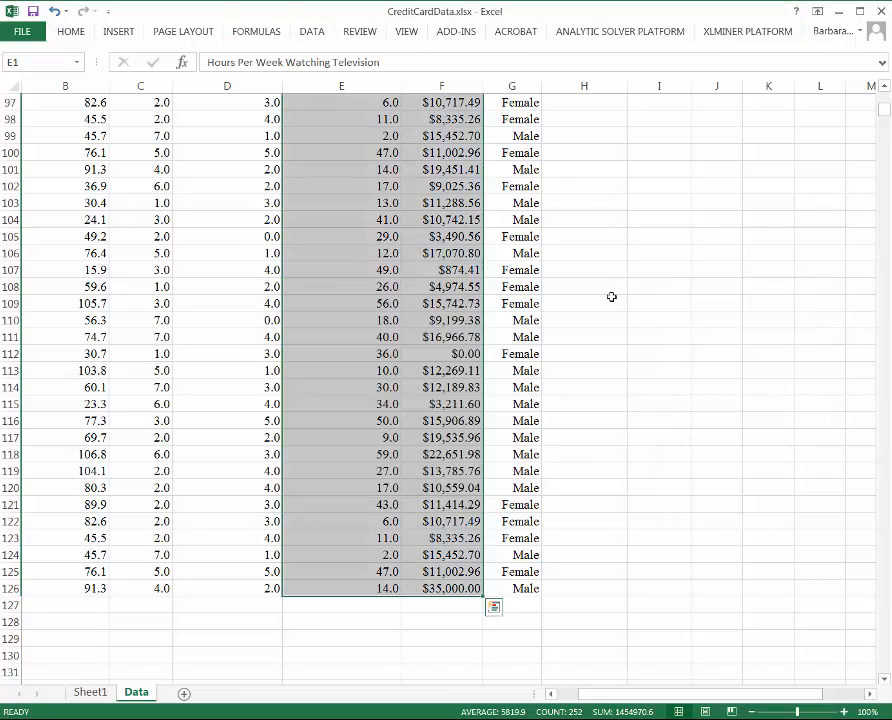
Calculate the correlation between annual income and annual charges in H31 with the formula =correl(b2:b126,f2:f126)
scroll(611, 297, up, 4)
scroll(611, 297, up, 20)
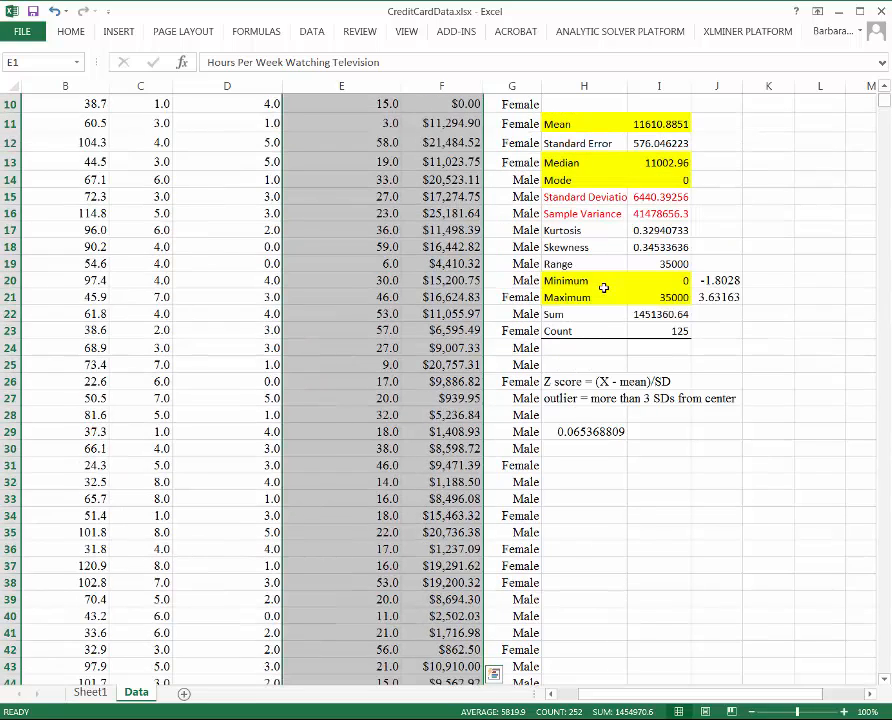
click(579, 464)
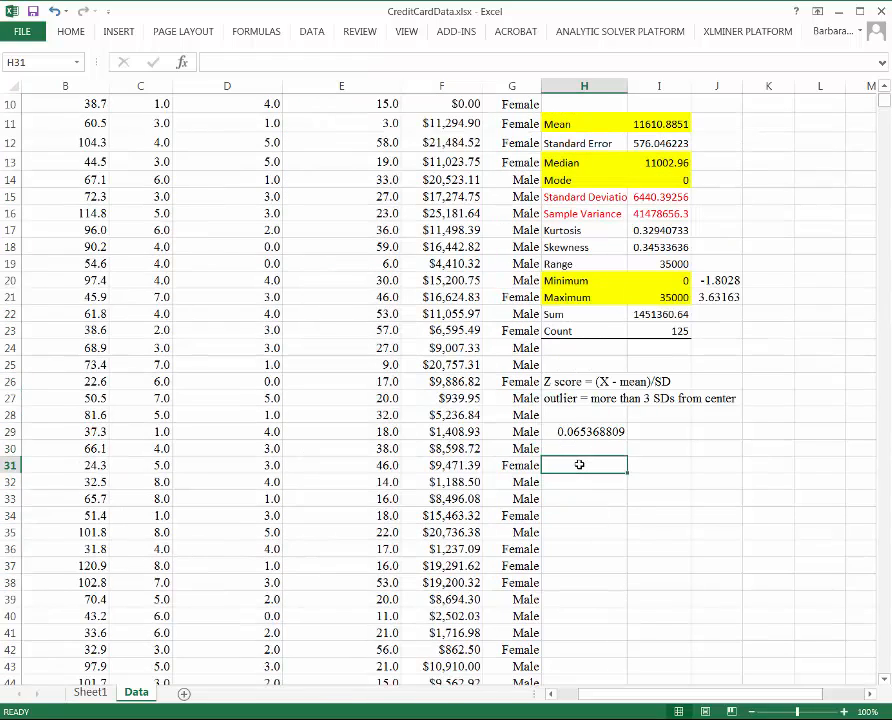
scroll(579, 464, up, 3)
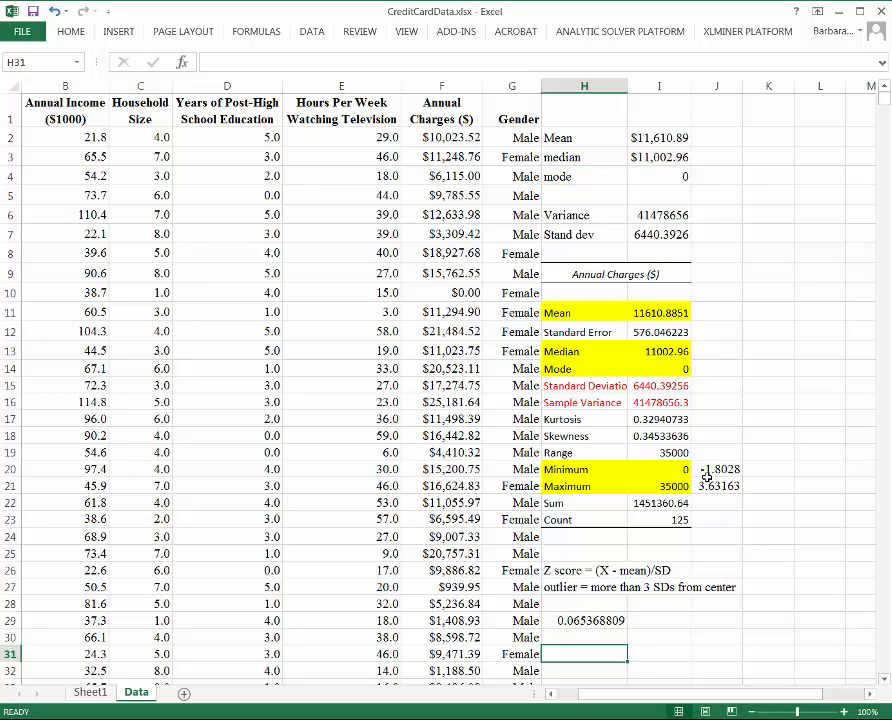
text(=cor)
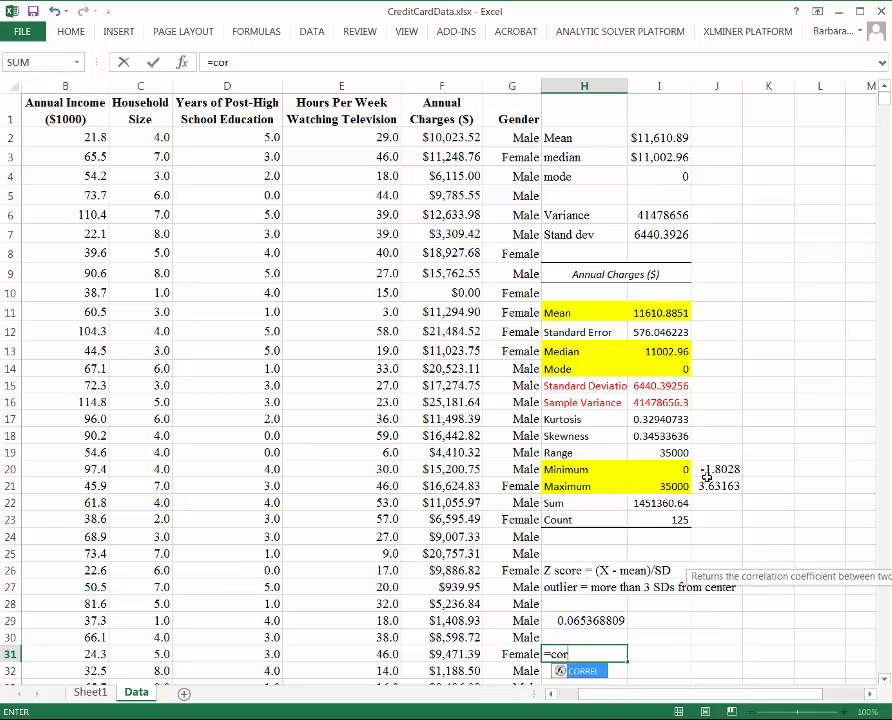
text(rel()
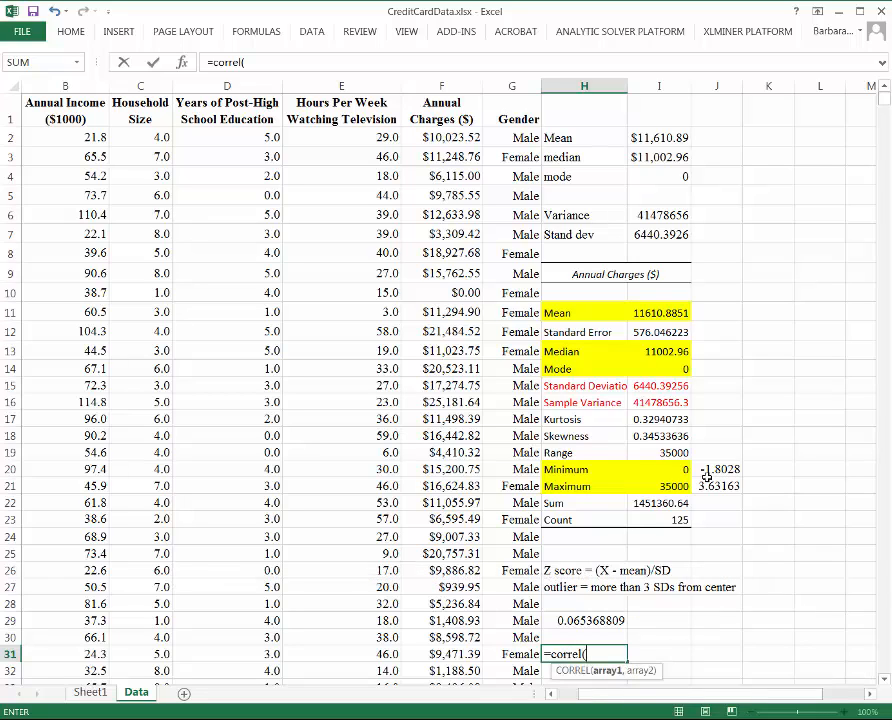
text(b)
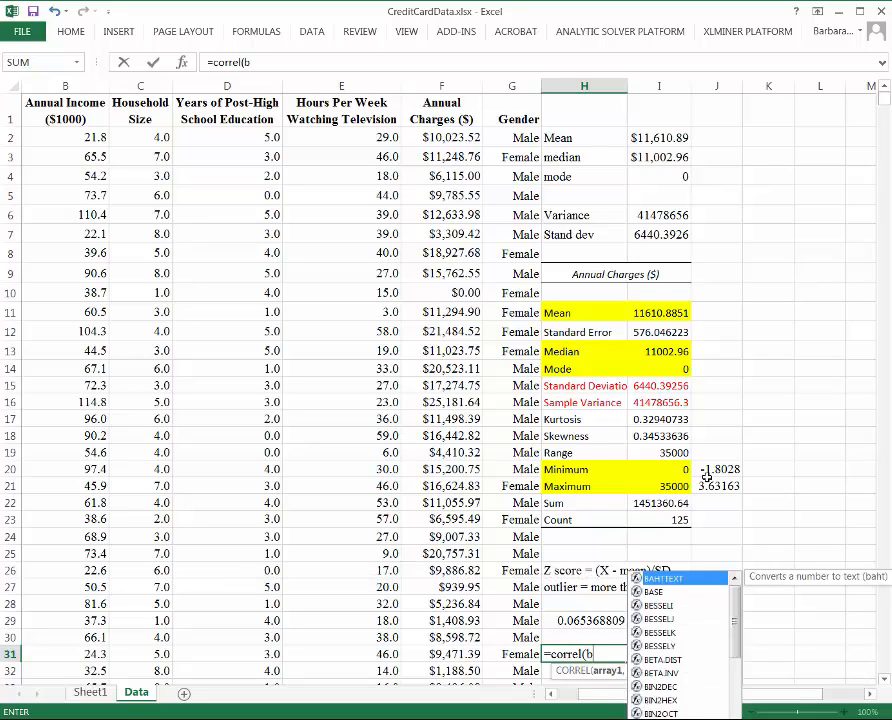
text(2:b1)
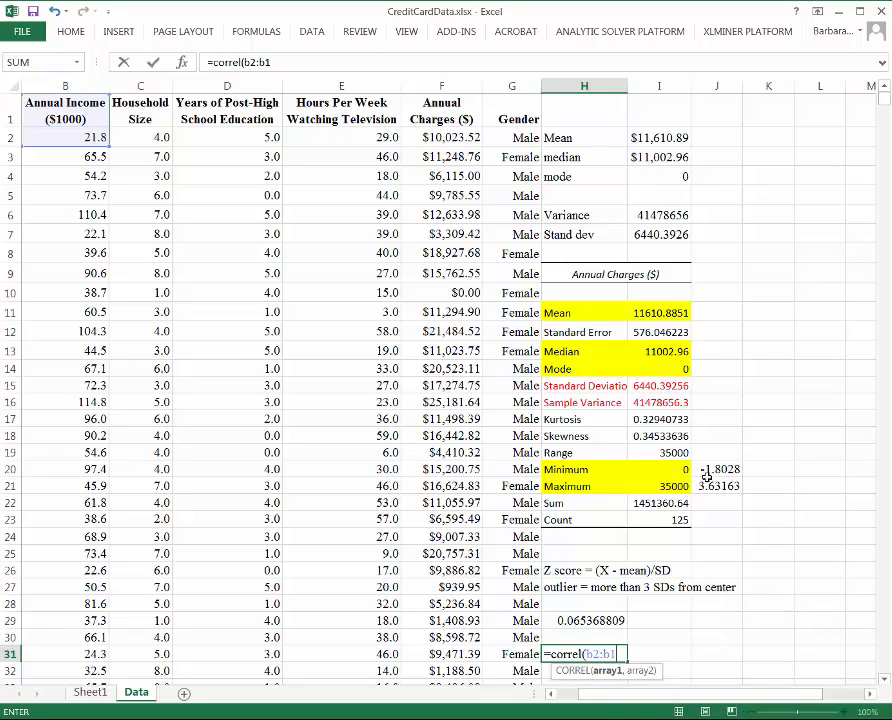
text(26,)
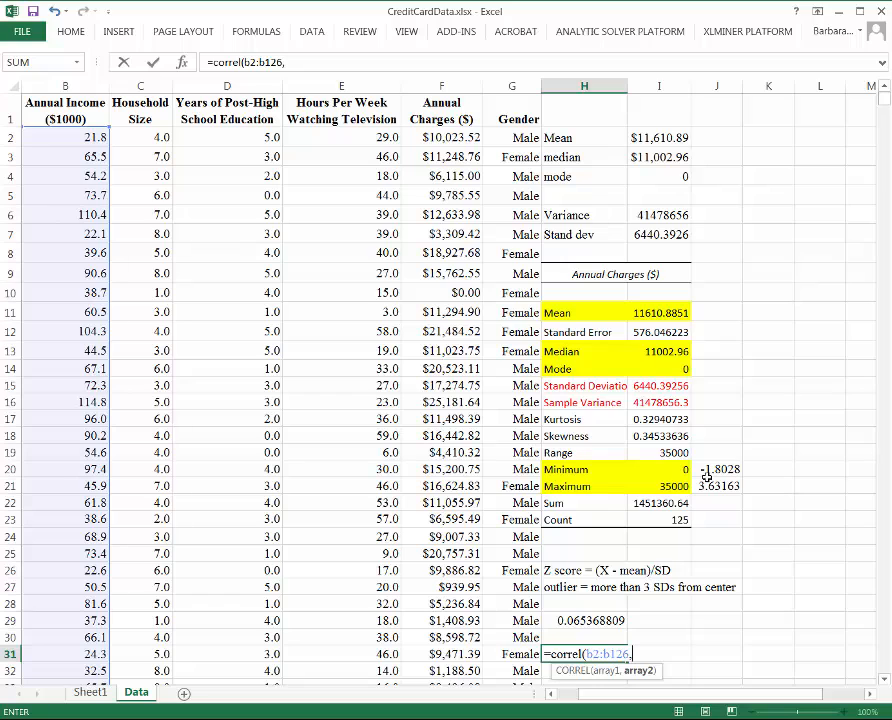
text(f2:)
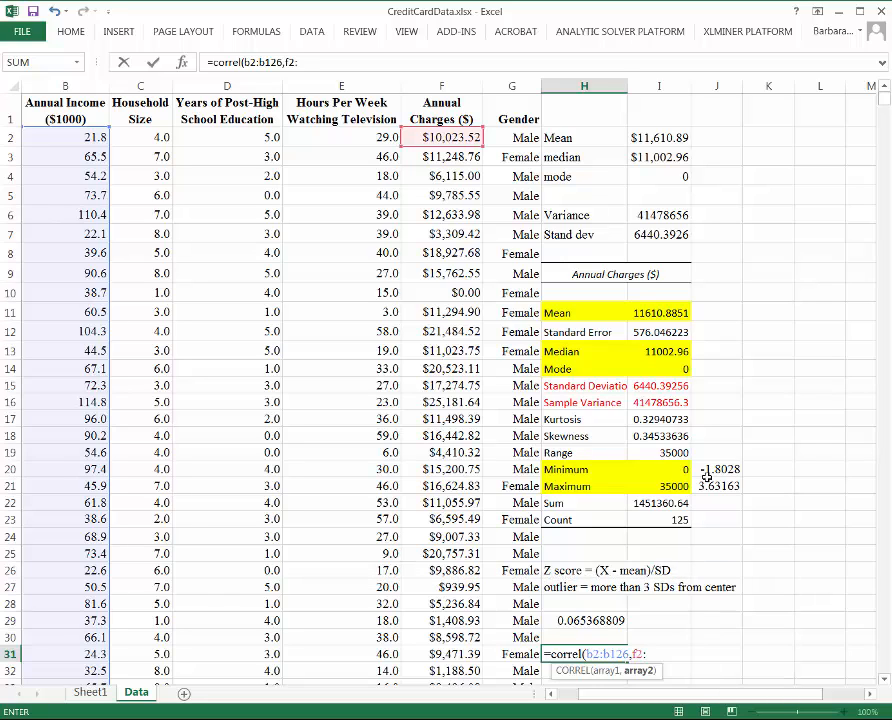
text(f126))
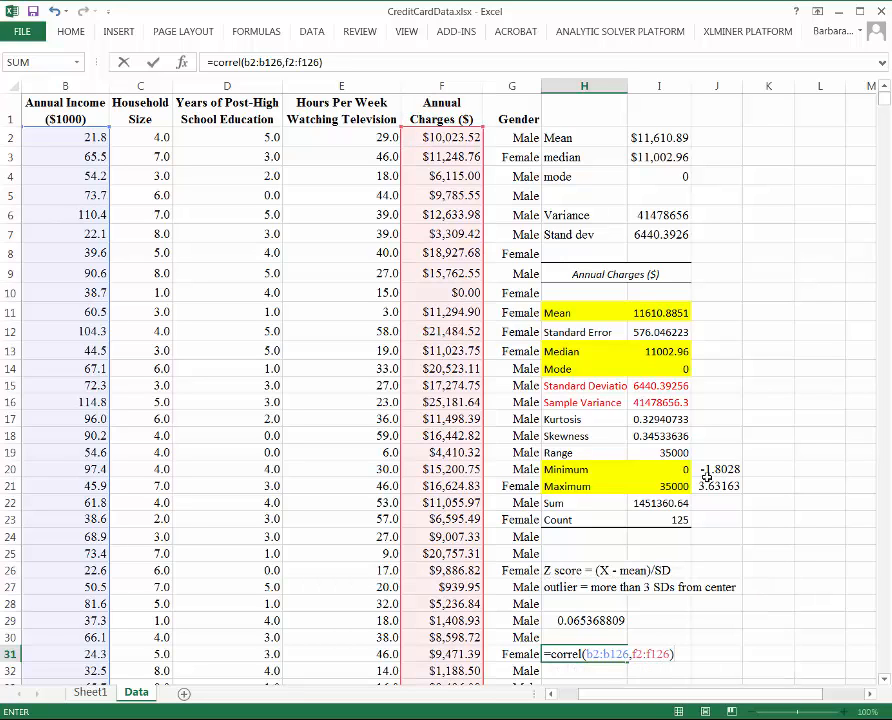
key(Return)
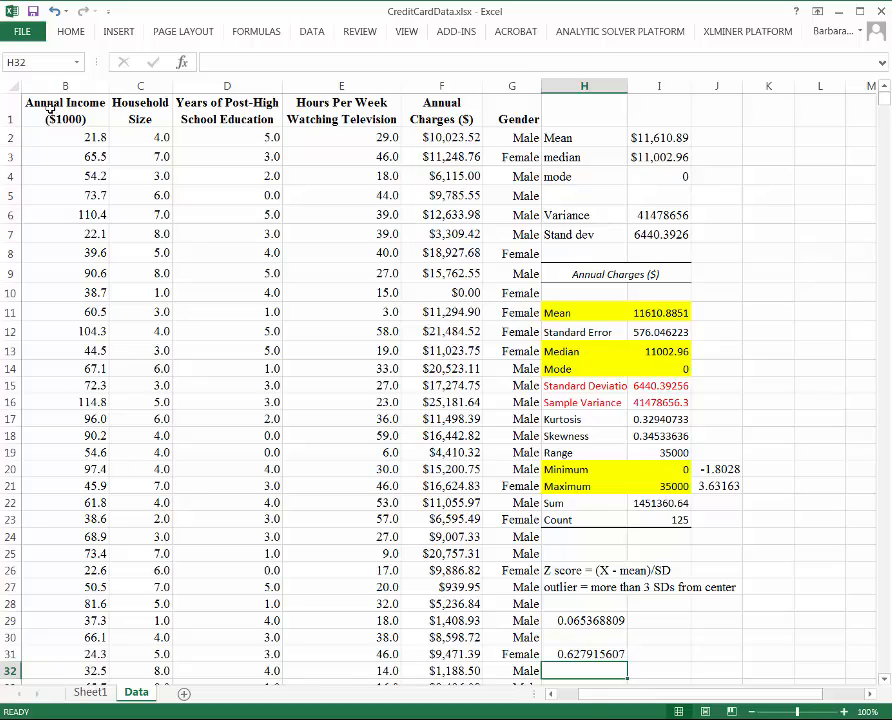
Insert a scatter chart of annual income (B1:B126) against annual charges (F1:F126) and add a trendline to it
drag(50, 110, 59, 630)
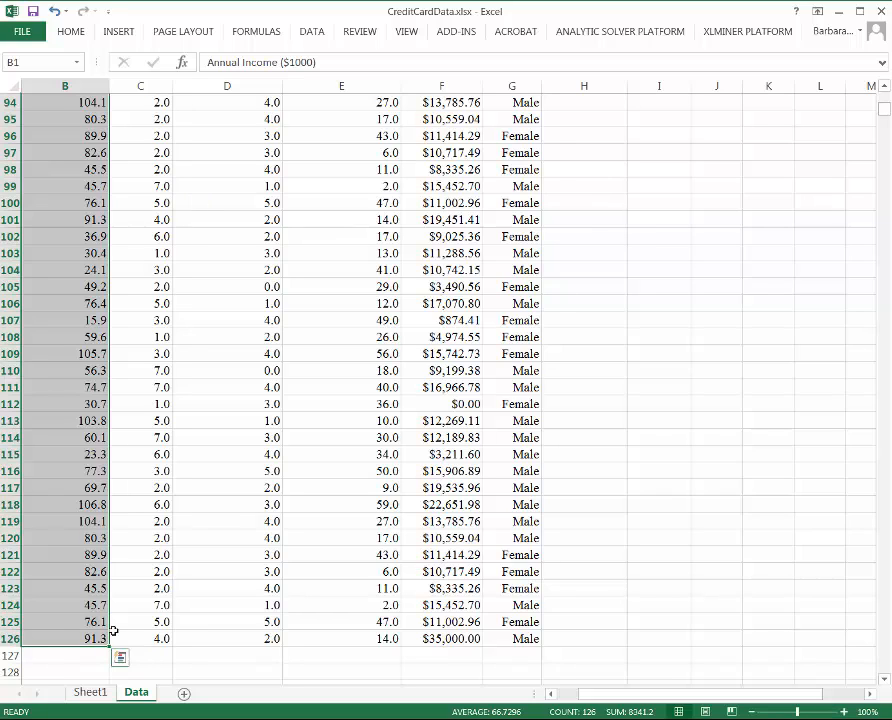
drag(432, 638, 430, 53)
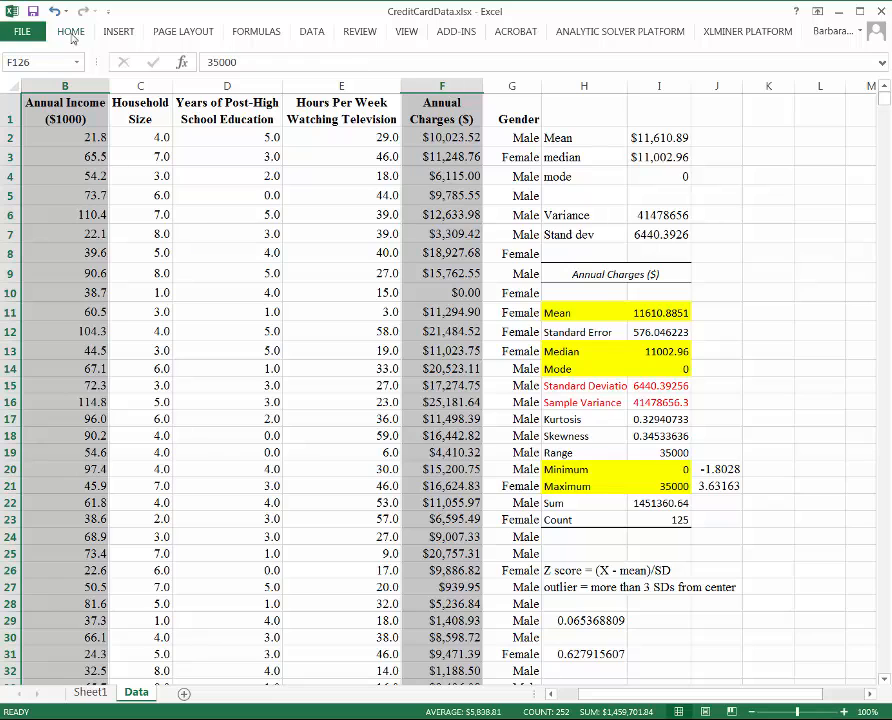
click(119, 32)
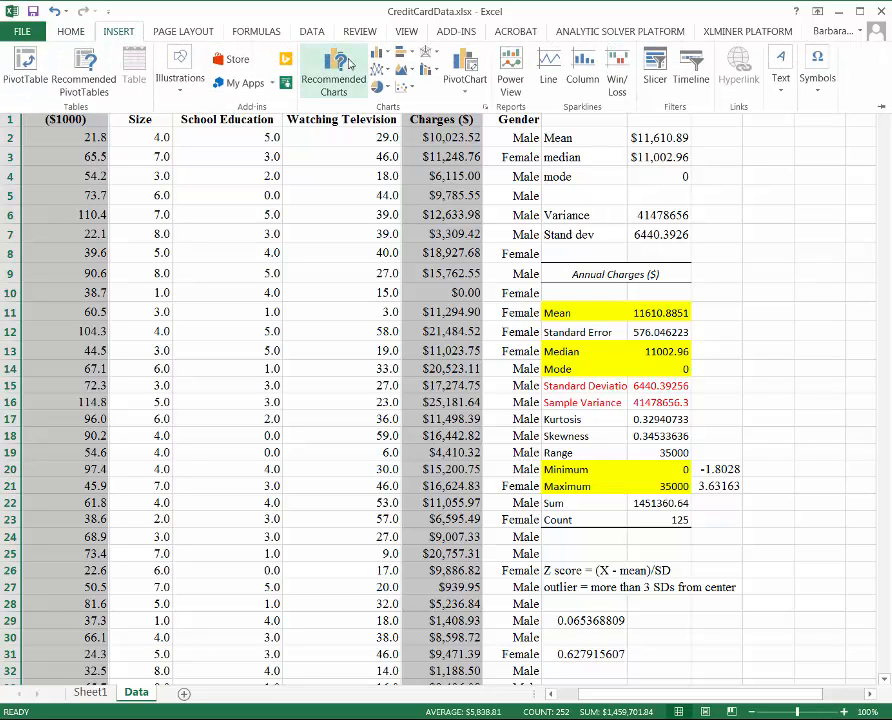
click(405, 89)
click(416, 137)
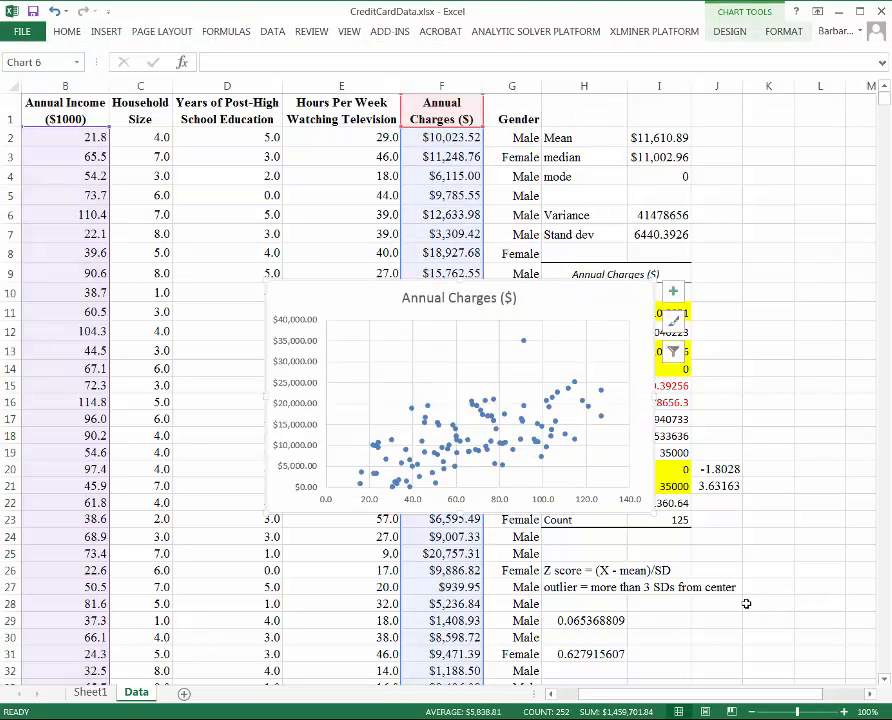
click(674, 293)
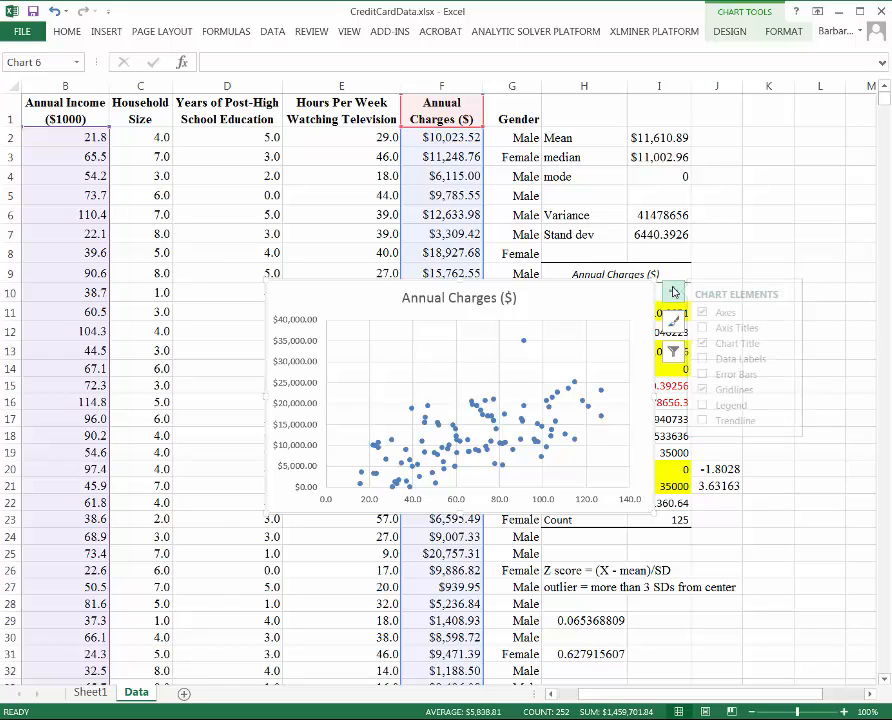
click(758, 421)
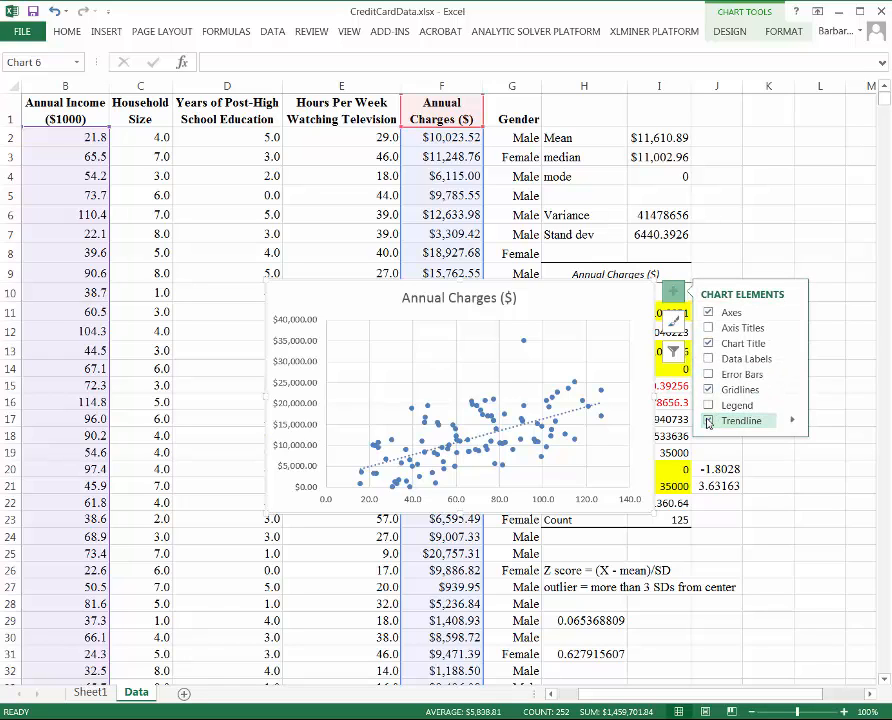